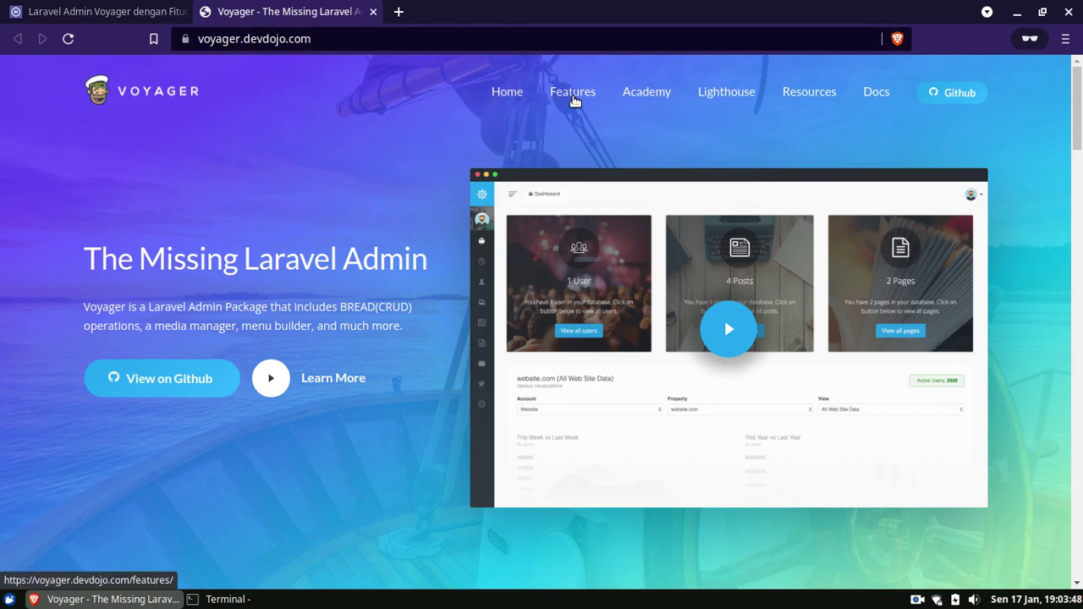
Go from the voyager.devdojo.com home page to its Features page.
{"action": "left_click", "coordinate": [573, 98]}
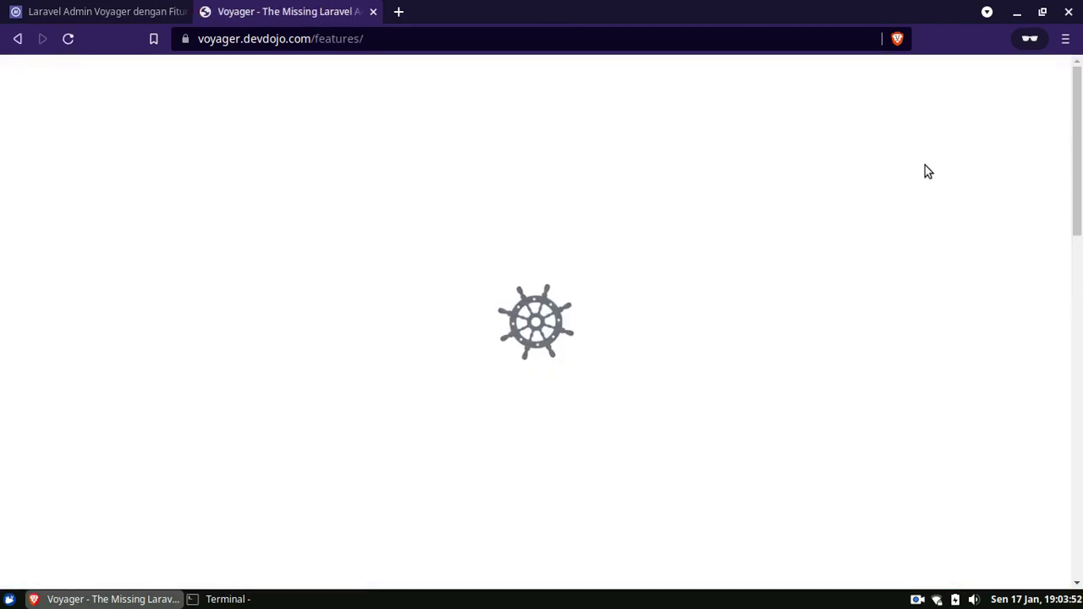
Scroll through the Features cards from Media Manager to Compass, then back to the top.
{"action": "left_click_drag", "start_coordinate": [1080, 113], "coordinate": [1080, 193]}
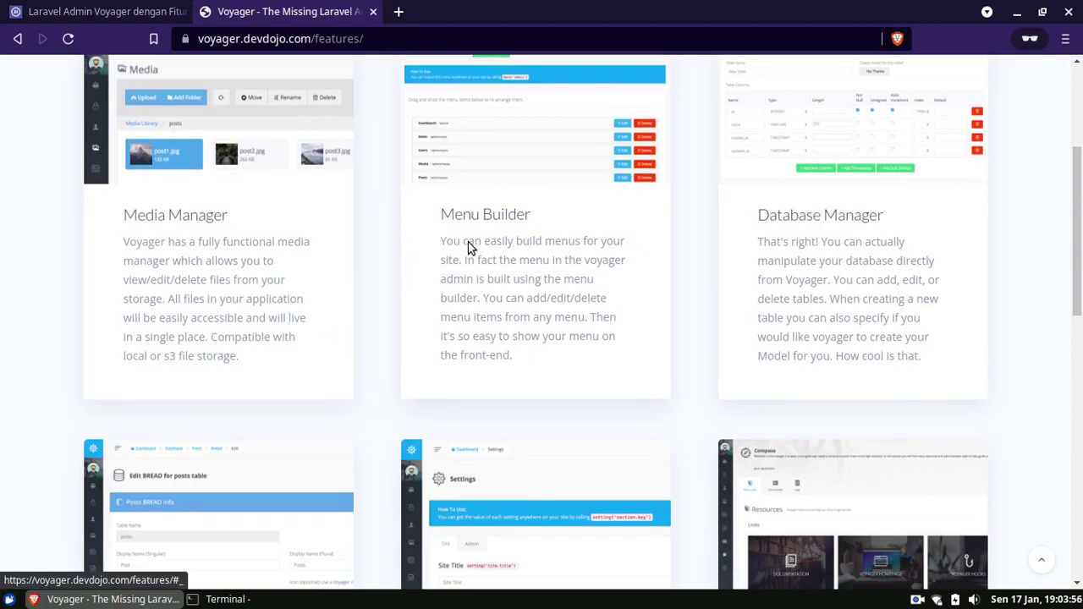
{"action": "left_click_drag", "start_coordinate": [1073, 220], "coordinate": [1080, 319]}
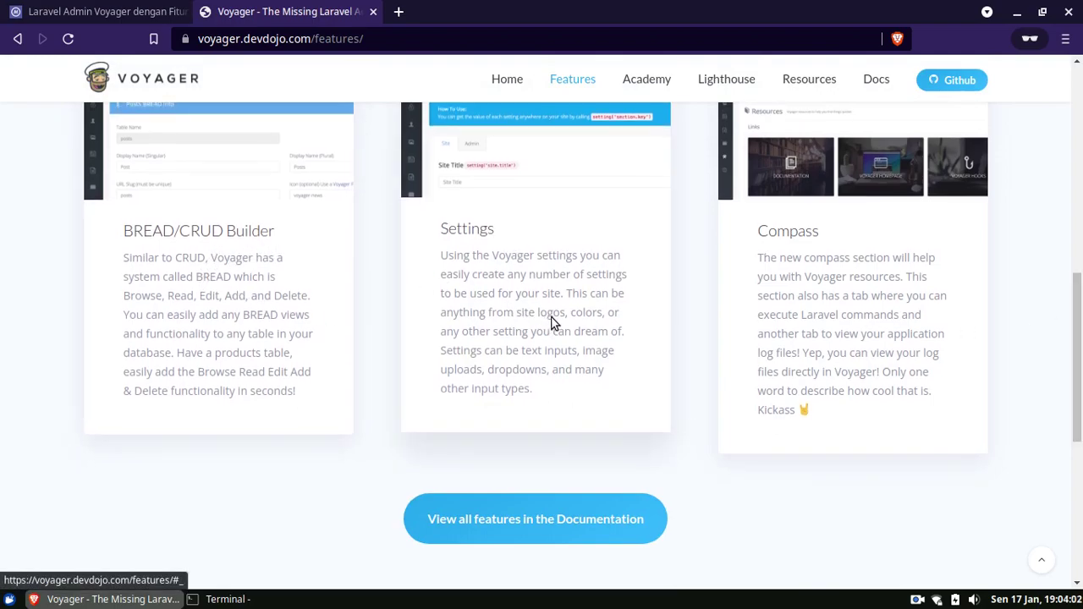
{"action": "scroll", "coordinate": [563, 313], "scroll_direction": "up", "scroll_amount": 1}
{"action": "scroll", "coordinate": [558, 362], "scroll_direction": "up", "scroll_amount": 2}
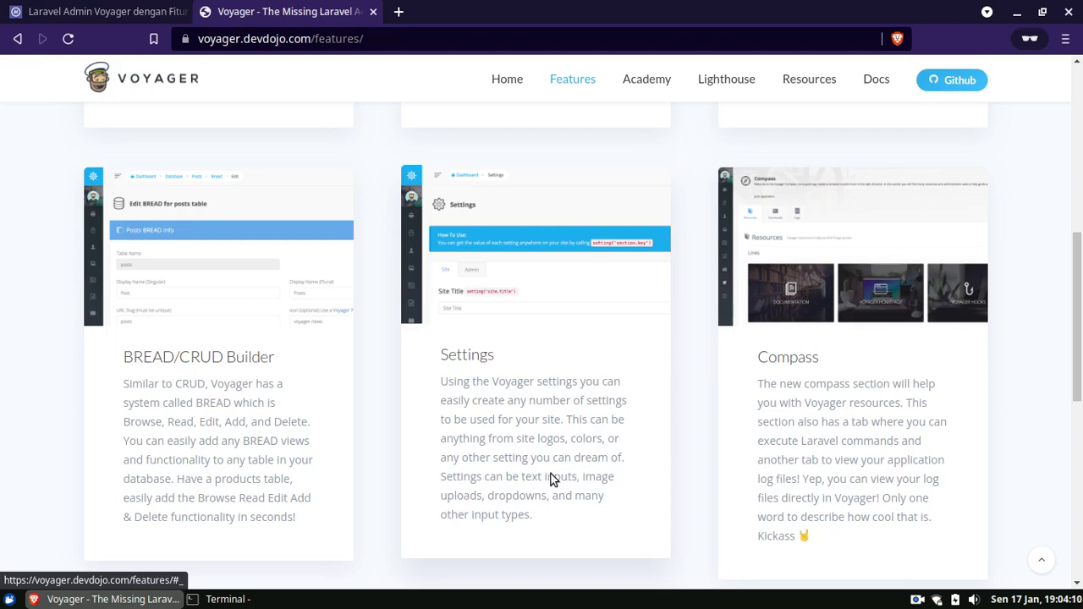
{"action": "scroll", "coordinate": [1081, 279], "scroll_direction": "down", "scroll_amount": 2}
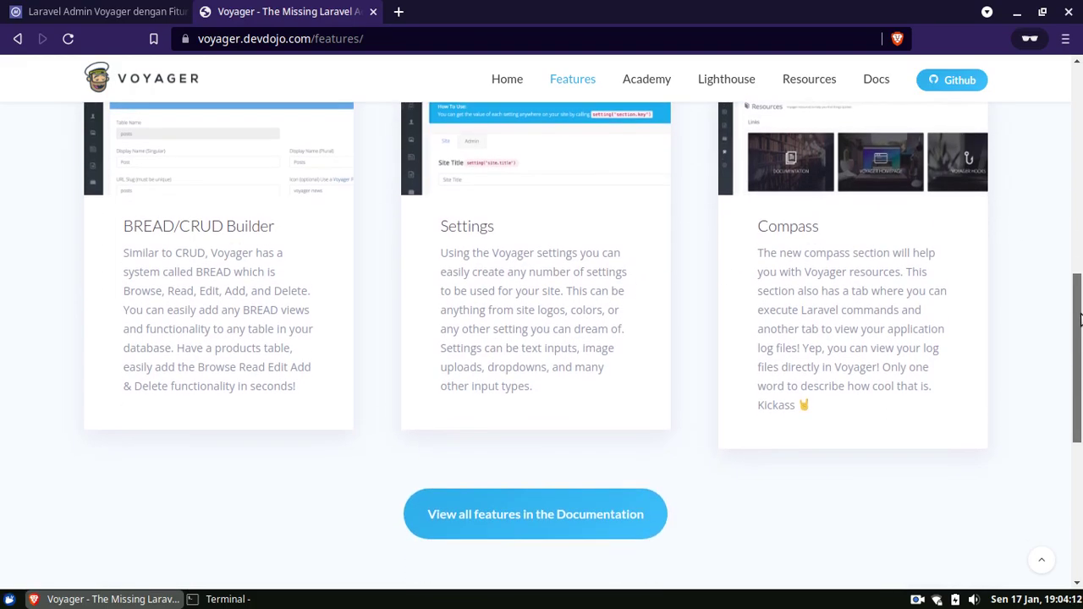
{"action": "scroll", "coordinate": [863, 320], "scroll_direction": "up", "scroll_amount": 1}
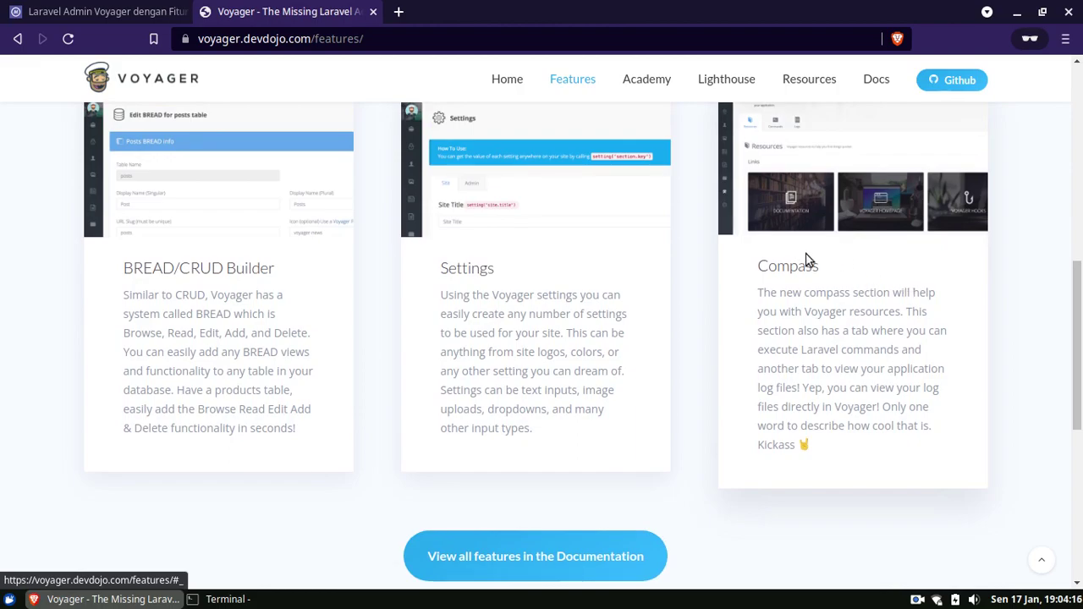
{"action": "left_click_drag", "start_coordinate": [1079, 354], "coordinate": [1080, 152]}
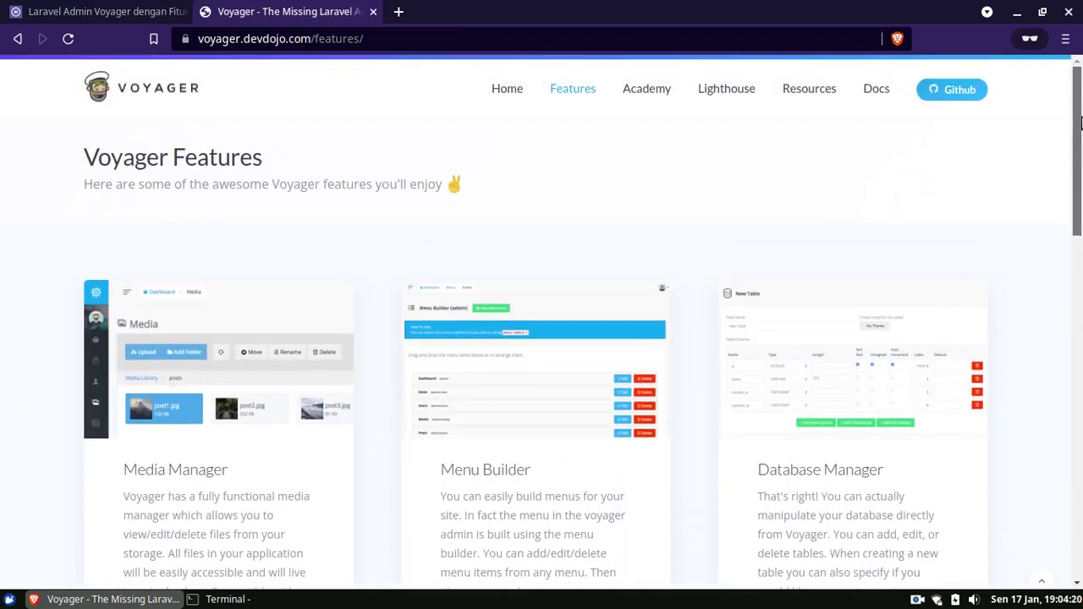
Read the Voyager Docs Prerequisites page (Laravel 6–8, PHP 7.3+), then switch to the terminal.
{"action": "left_click", "coordinate": [878, 94]}
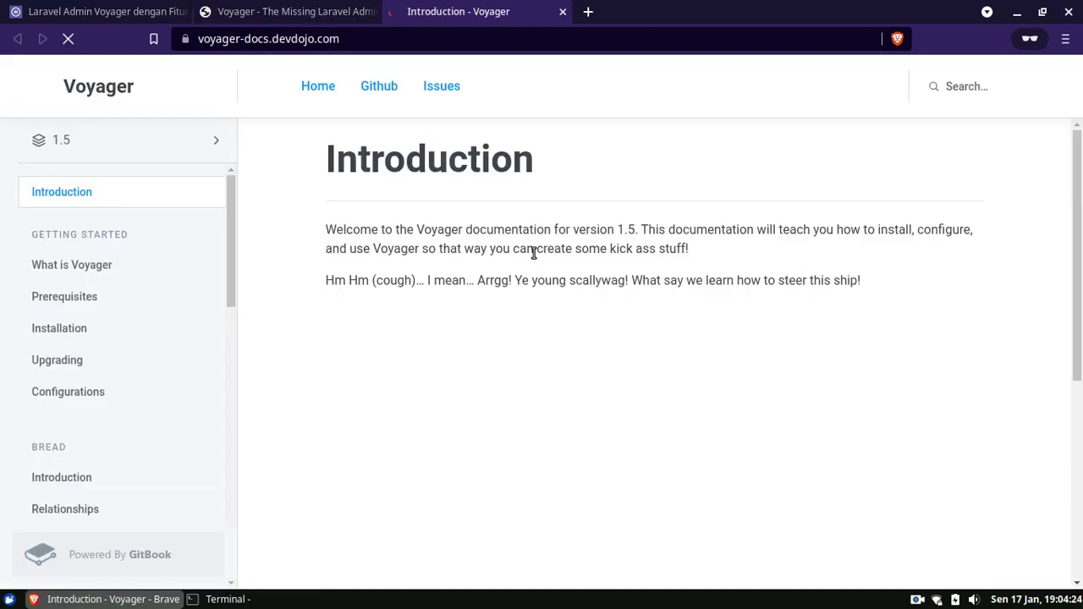
{"action": "left_click", "coordinate": [146, 273]}
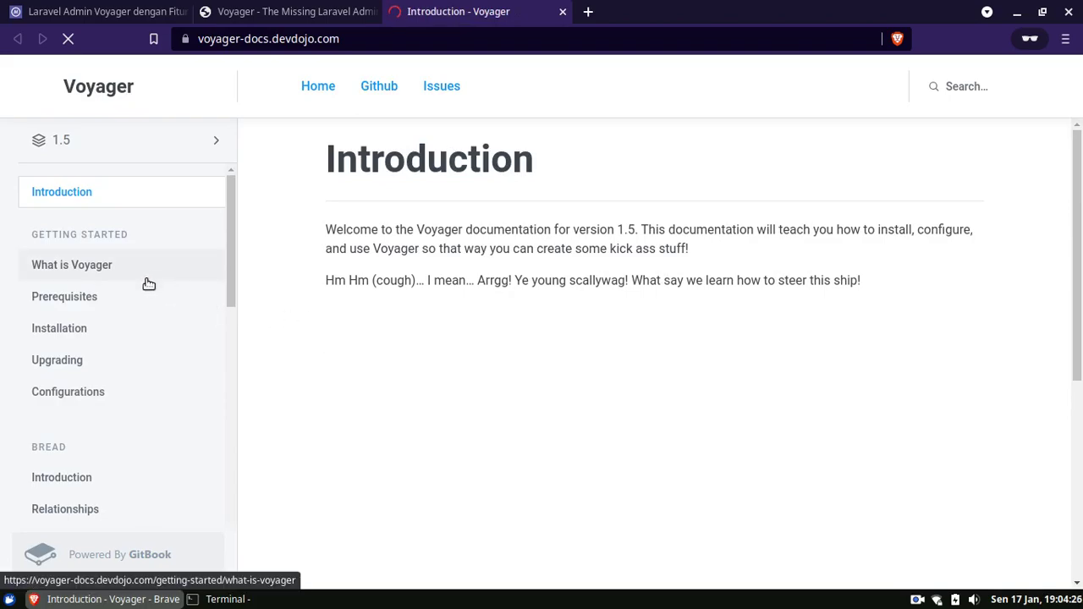
{"action": "left_click", "coordinate": [97, 297]}
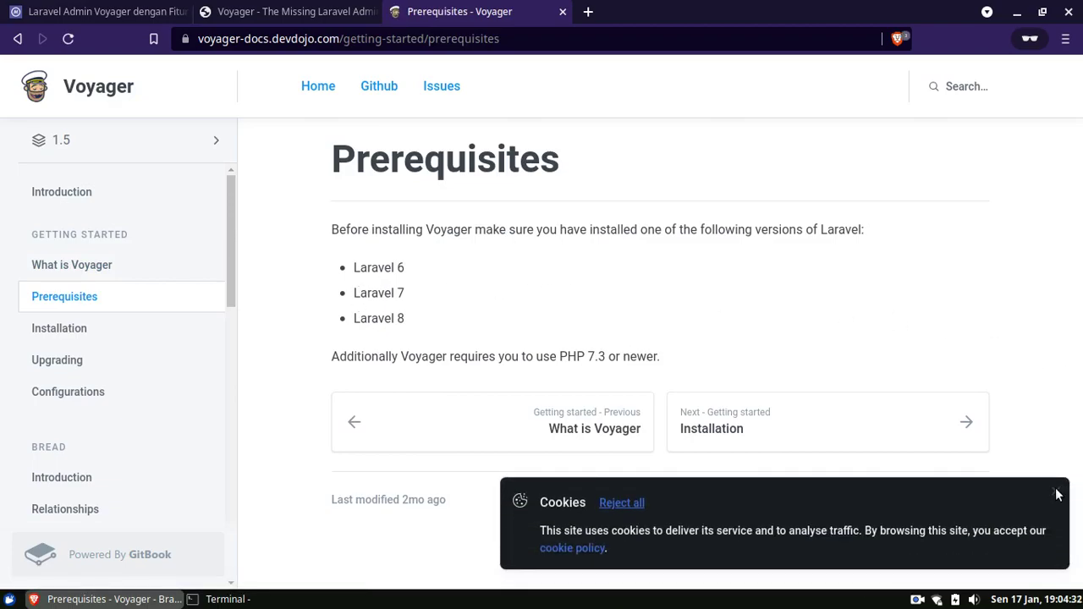
{"action": "left_click", "coordinate": [1055, 492]}
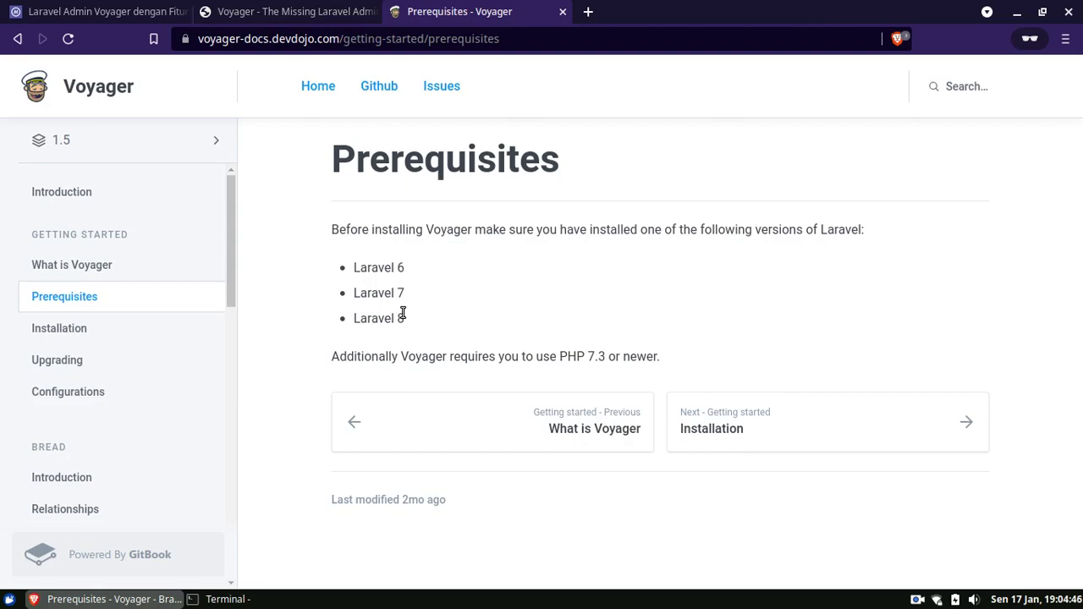
{"action": "left_click", "coordinate": [287, 599]}
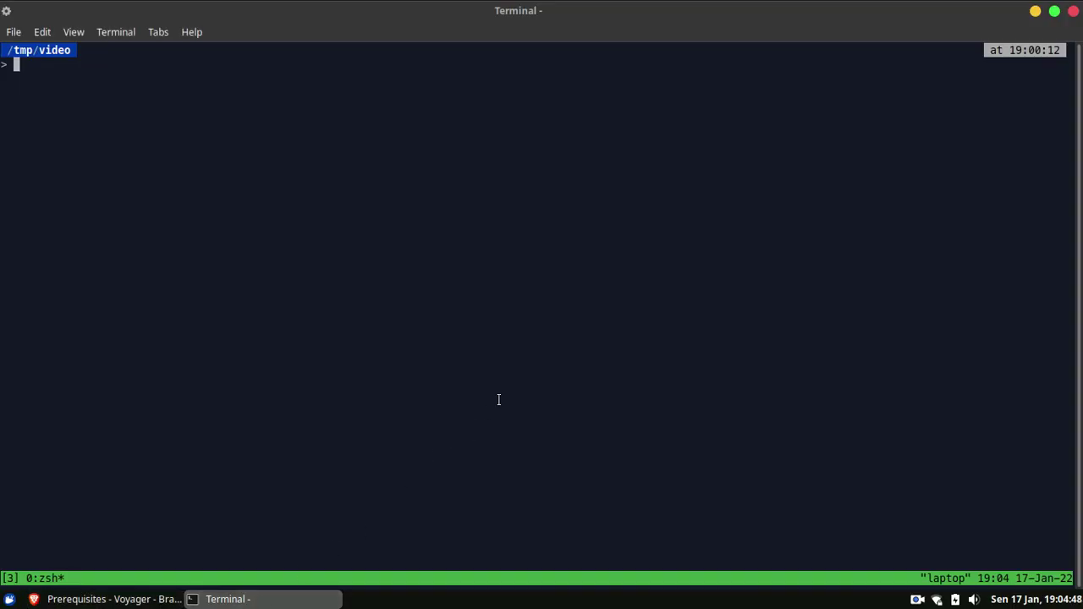
Run laravel new larapp to create the larapp Laravel project in /tmp/video.
{"action": "type", "text": "laravel new"}
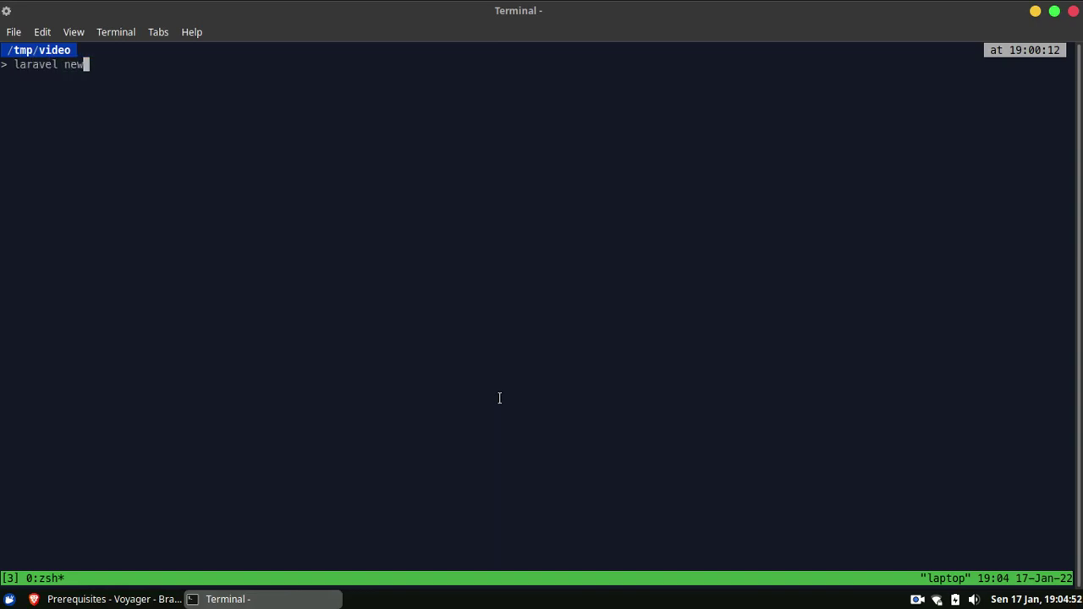
{"action": "type", "text": " larapp"}
{"action": "key", "text": "Return"}
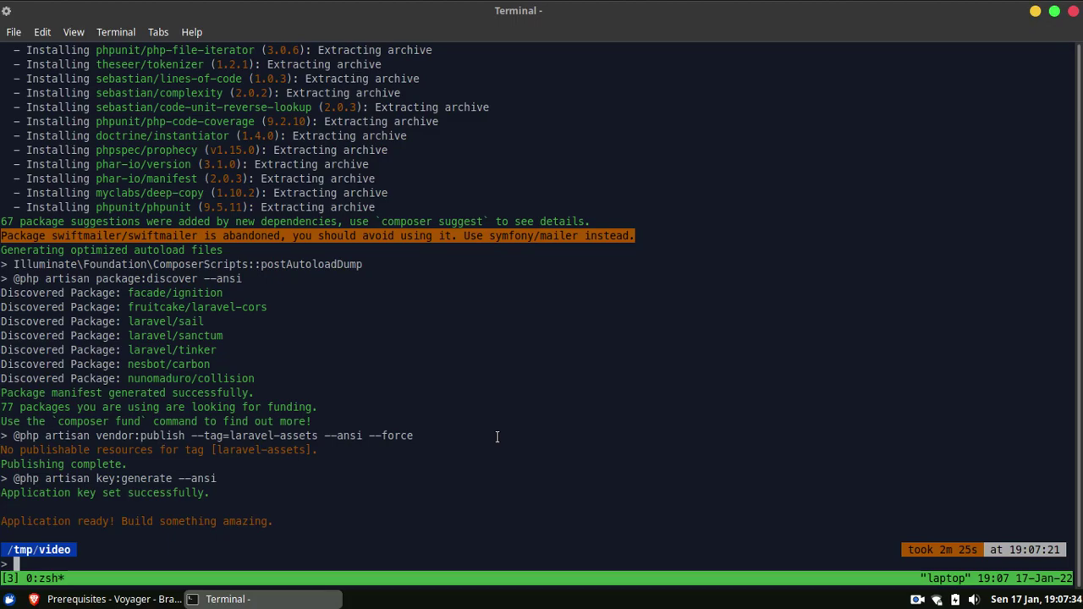
Log into MariaDB as root with sudo mysql -u root -p.
{"action": "type", "text": "sudo mysql"}
{"action": "key", "text": "BackSpace"}
{"action": "key", "text": "BackSpace"}
{"action": "key", "text": "BackSpace"}
{"action": "type", "text": "sql"}
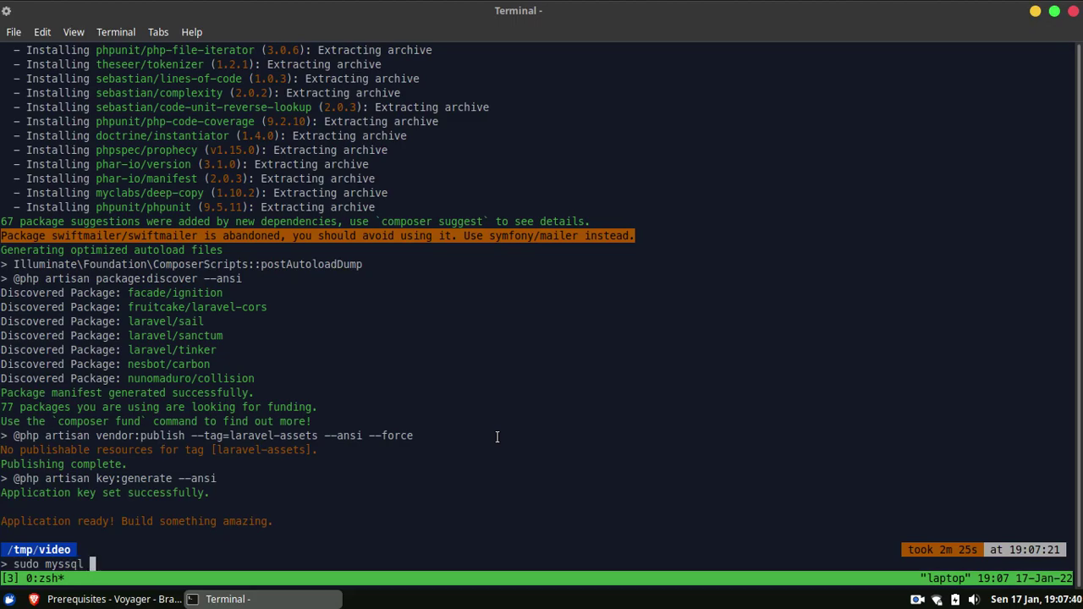
{"action": "key", "text": "BackSpace"}
{"action": "key", "text": "BackSpace"}
{"action": "key", "text": "BackSpace"}
{"action": "key", "text": "BackSpace"}
{"action": "type", "text": "sql -root"}
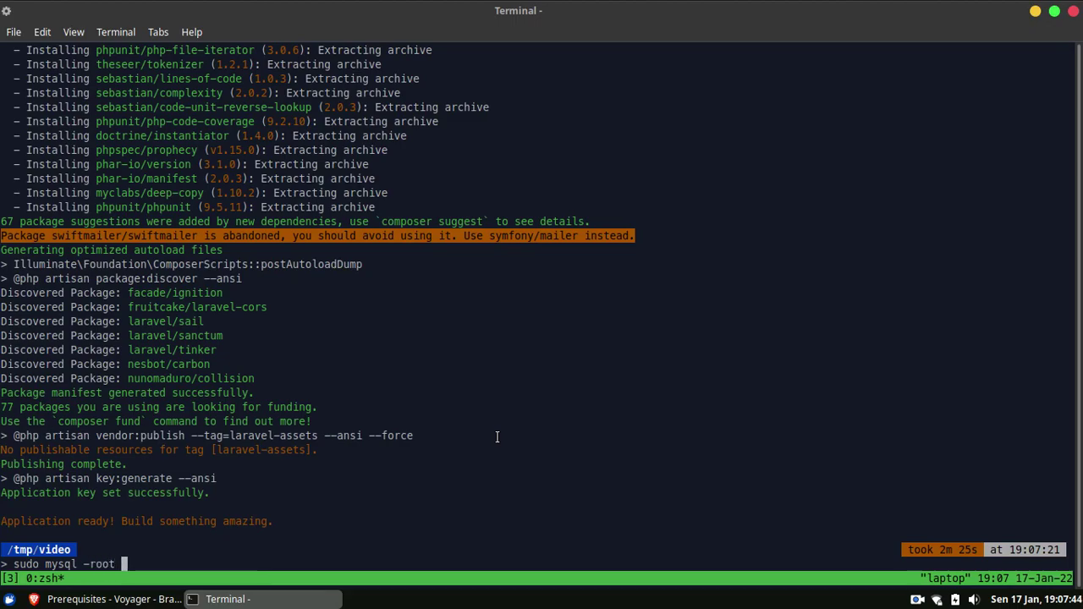
{"action": "key", "text": "BackSpace"}
{"action": "key", "text": "BackSpace"}
{"action": "key", "text": "BackSpace"}
{"action": "type", "text": "u root -p"}
{"action": "key", "text": "Return"}
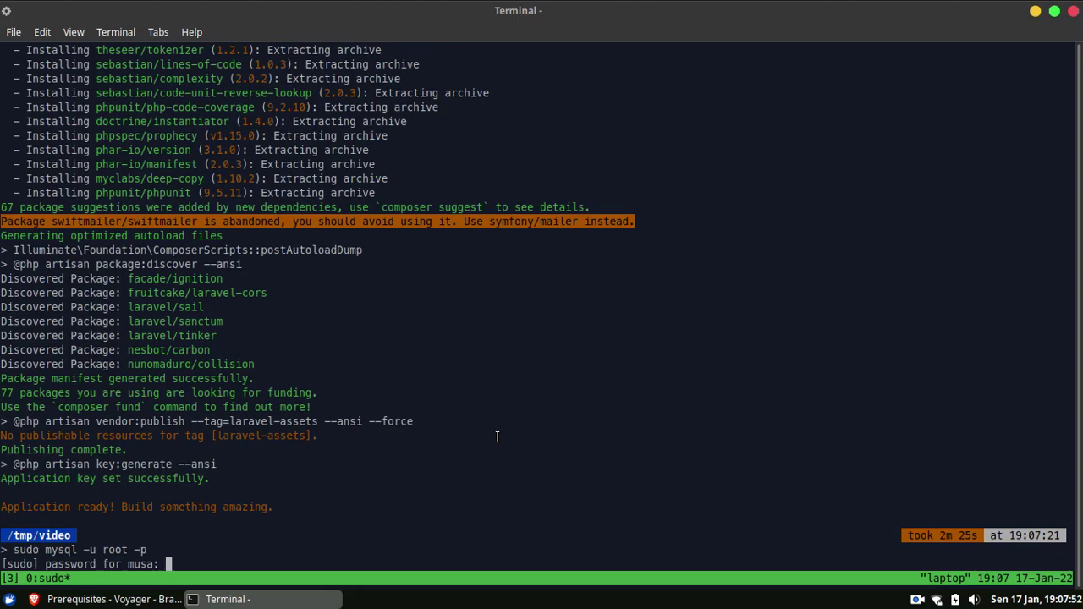
{"action": "key", "text": "Return"}
{"action": "key", "text": "Return"}
Create the larapp database, grant larapp@localhost all privileges with a password, flush, and exit.
{"action": "type", "text": "create datab"}
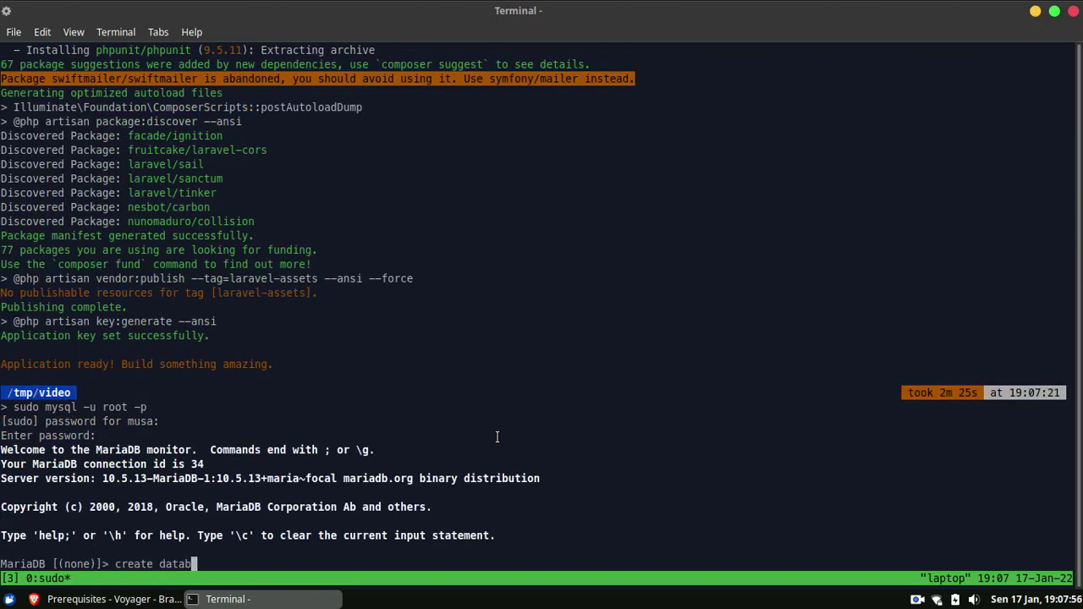
{"action": "type", "text": "ase larapp;"}
{"action": "key", "text": "Return"}
{"action": "type", "text": "grant all "}
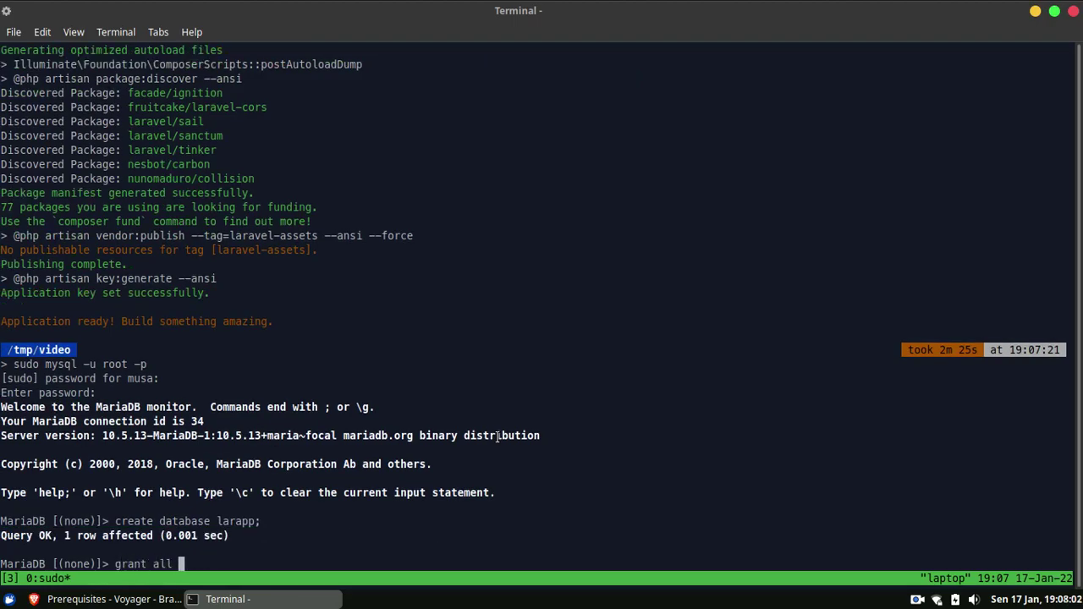
{"action": "type", "text": "privileges on larapp."}
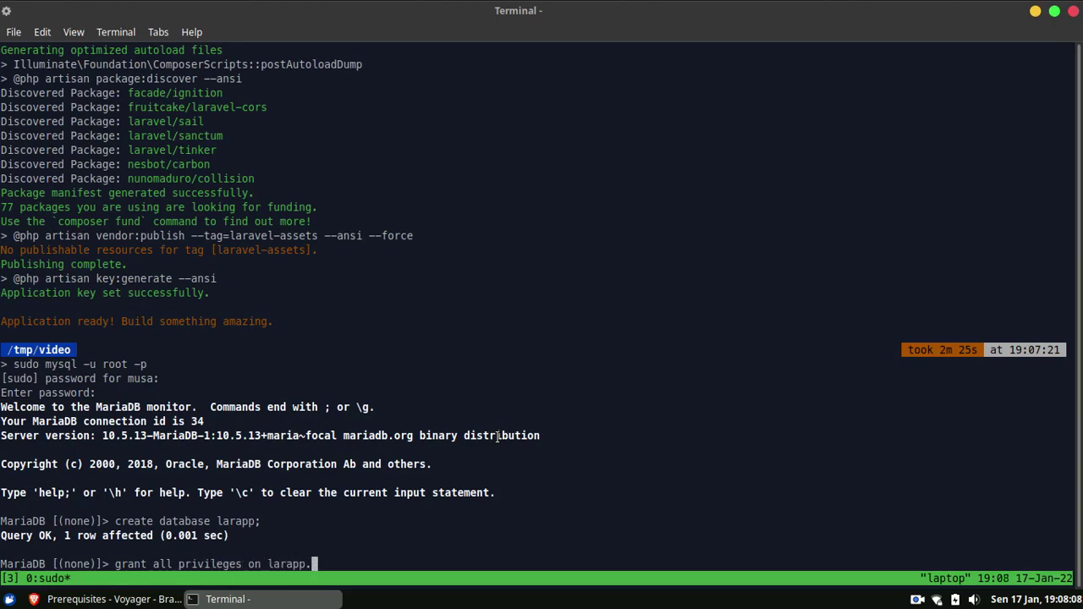
{"action": "type", "text": "* to 'larapp'@'local"}
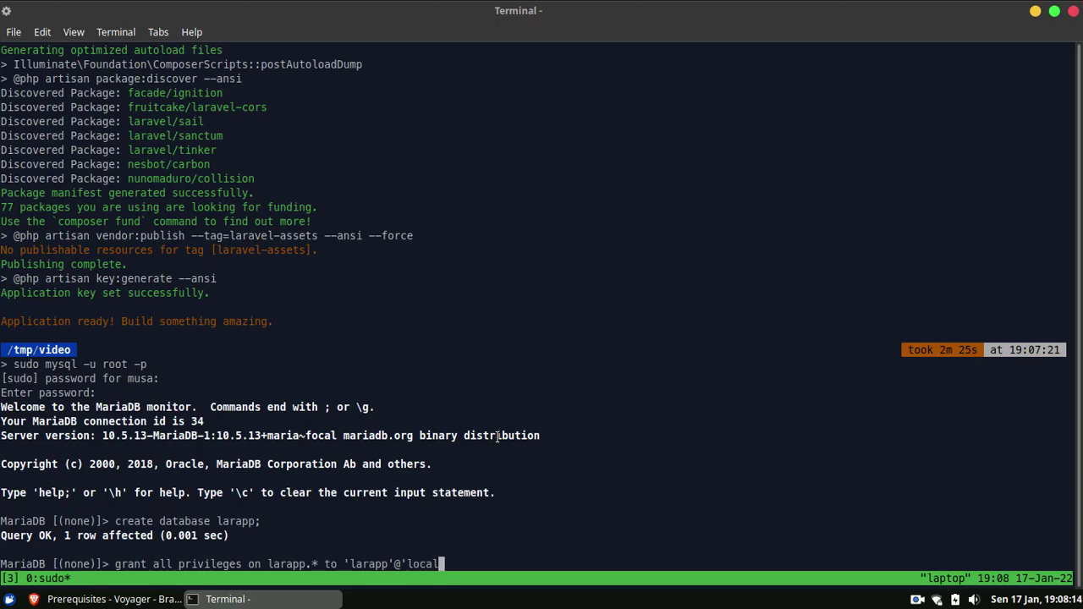
{"action": "type", "text": "host' identifi"}
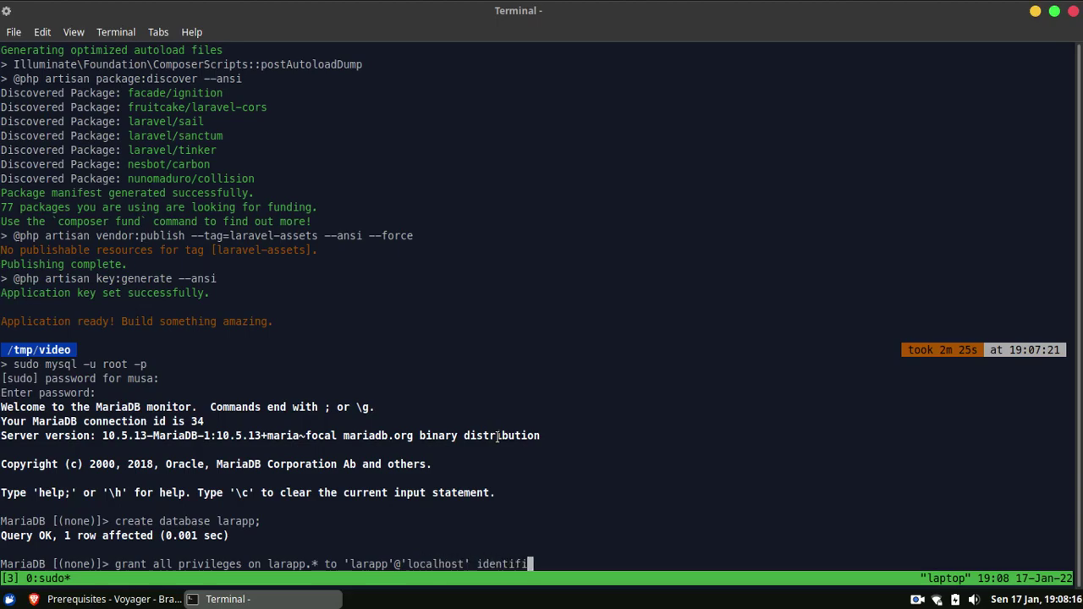
{"action": "type", "text": "ed by 'rahasia';"}
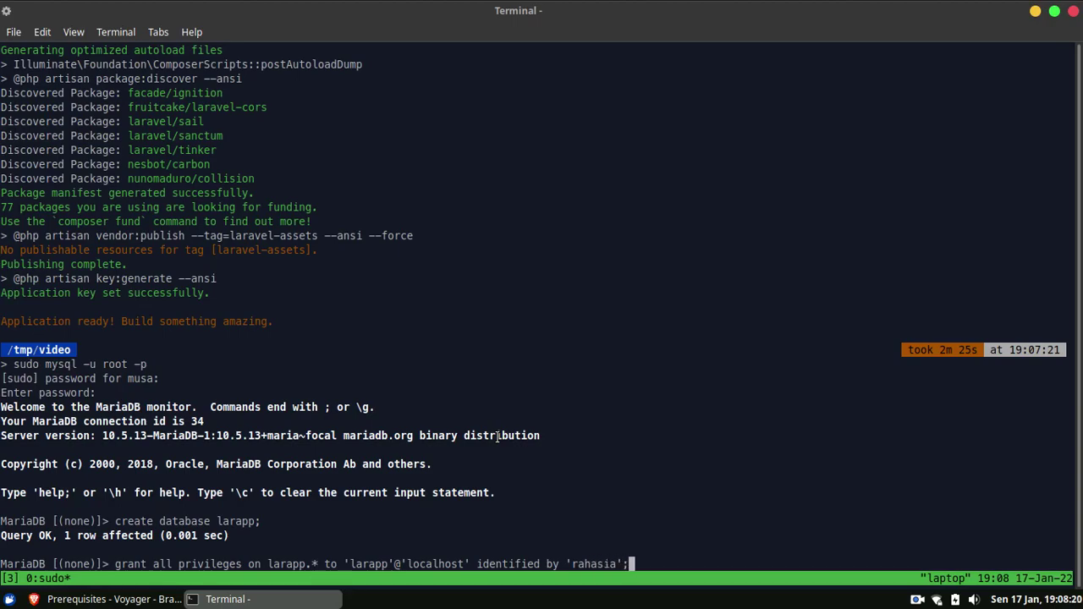
{"action": "key", "text": "Return"}
{"action": "type", "text": "flush "}
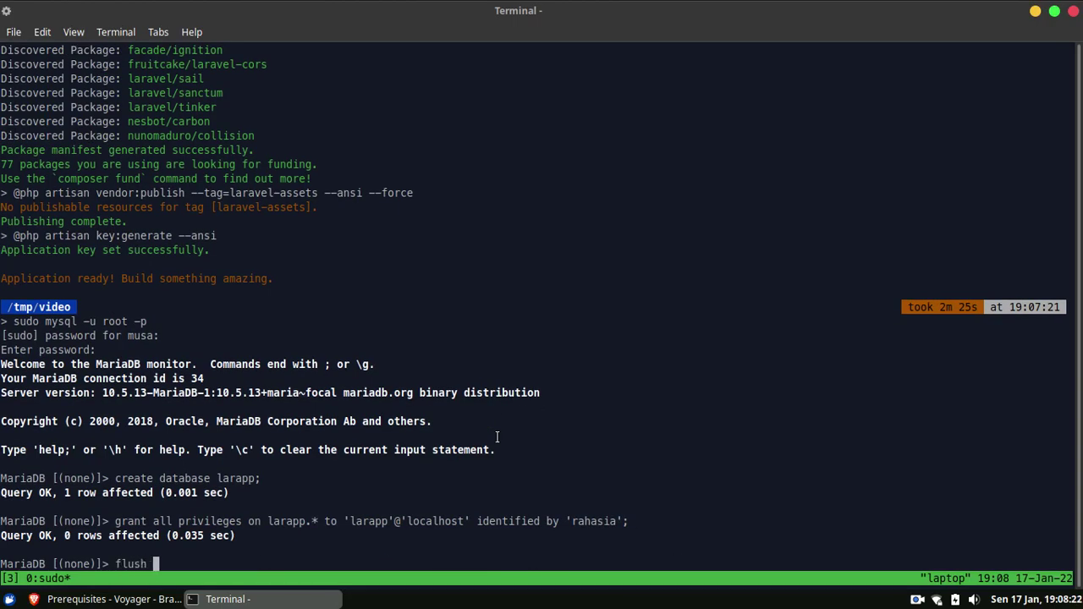
{"action": "type", "text": "privileges;"}
{"action": "key", "text": "Return"}
{"action": "key", "text": "ctrl+d"}
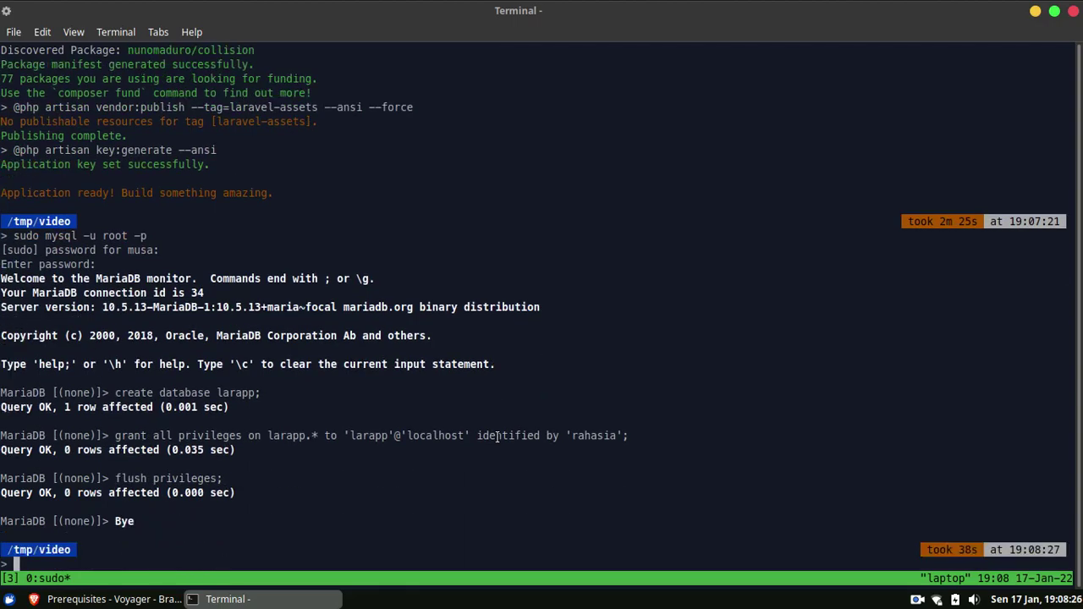
Enter the larapp project folder and open .env in nano.
{"action": "type", "text": "cd lara"}
{"action": "key", "text": "Tab"}
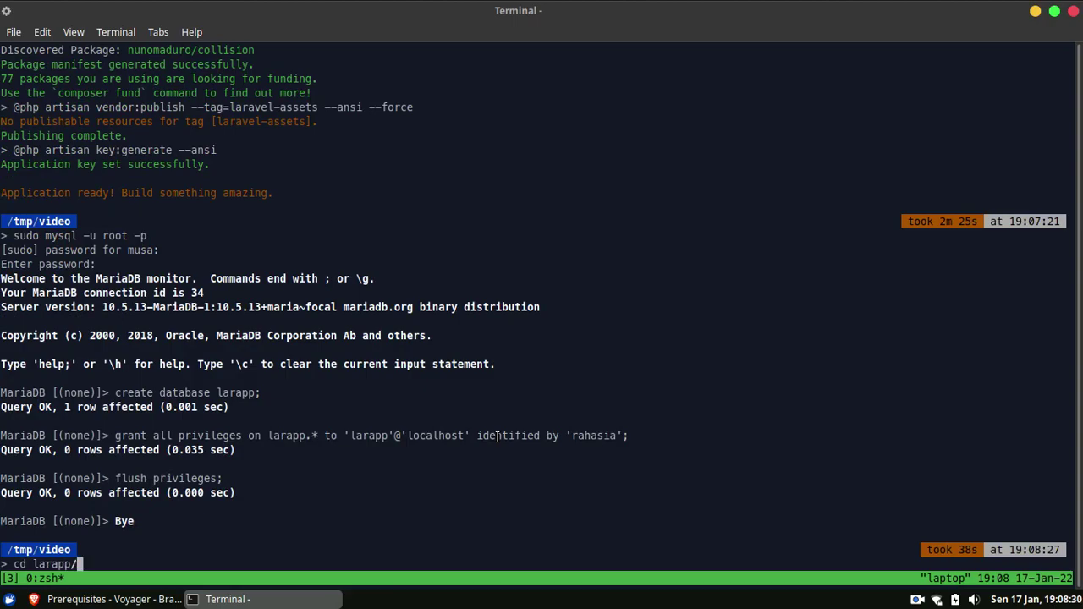
{"action": "key", "text": "Return"}
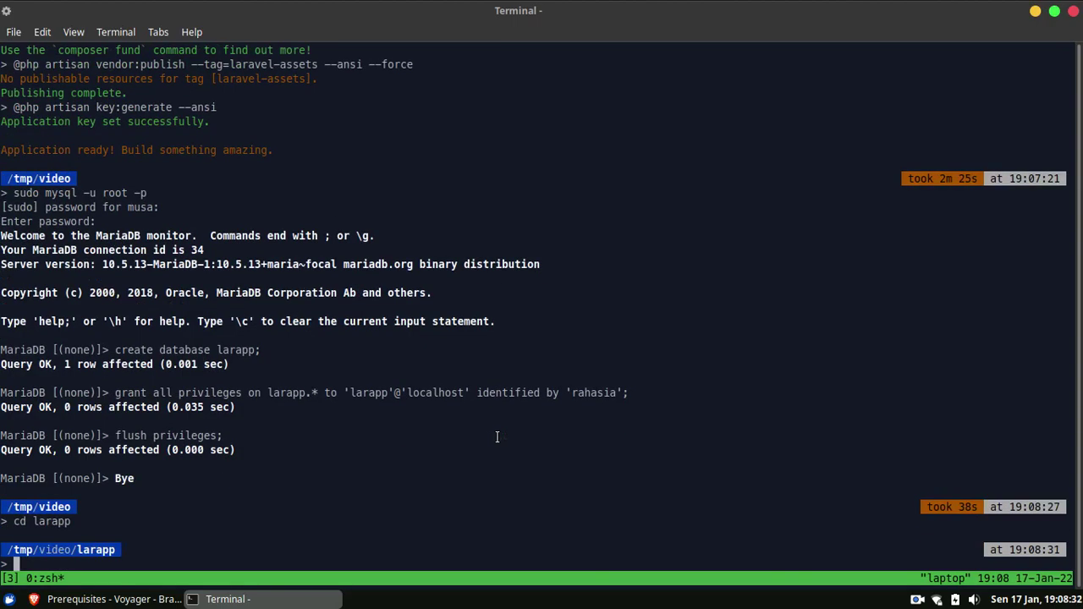
{"action": "type", "text": "nano .env"}
{"action": "key", "text": "Return"}
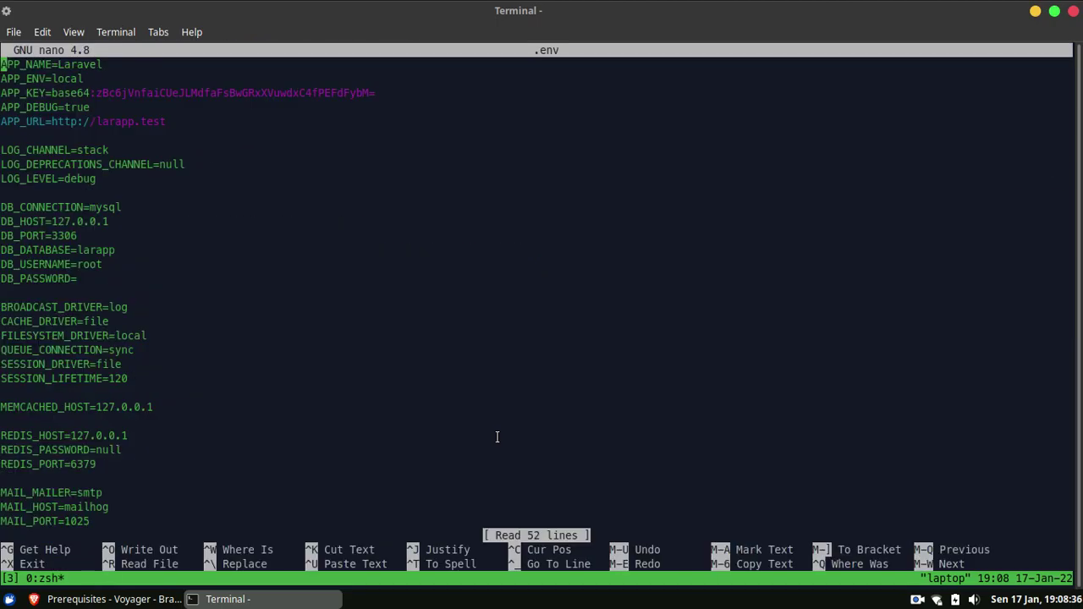
Set DB_USERNAME to larapp and fill in the database user's password.
{"action": "key", "text": "Down"}
{"action": "key", "text": "Down"}
{"action": "key", "text": "Down"}
{"action": "key", "text": "Down"}
{"action": "key", "text": "Down"}
{"action": "key", "text": "Down"}
{"action": "key", "text": "Down"}
{"action": "key", "text": "Down"}
{"action": "key", "text": "Down"}
{"action": "key", "text": "Down"}
{"action": "key", "text": "Down"}
{"action": "key", "text": "Down"}
{"action": "key", "text": "Down"}
{"action": "key", "text": "Down"}
{"action": "key", "text": "Up"}
{"action": "key", "text": "Up"}
{"action": "key", "text": "Down"}
{"action": "key", "text": "Down"}
{"action": "key", "text": "End"}
{"action": "key", "text": "BackSpace"}
{"action": "key", "text": "BackSpace"}
{"action": "key", "text": "BackSpace"}
{"action": "key", "text": "BackSpace"}
{"action": "type", "text": "lar"}
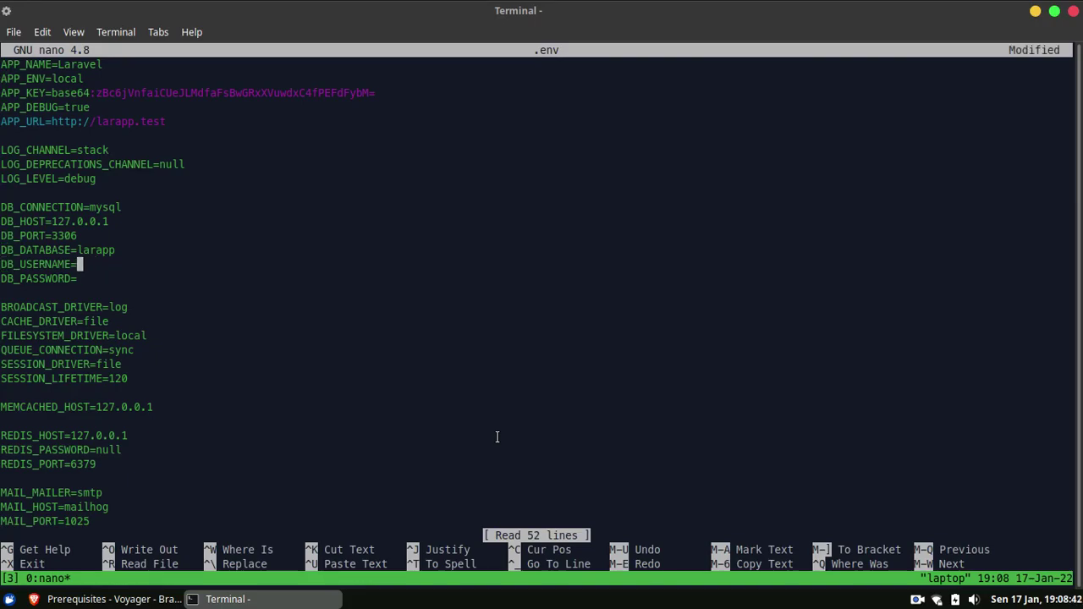
{"action": "type", "text": "app"}
{"action": "key", "text": "Down"}
{"action": "type", "text": "rahasia"}
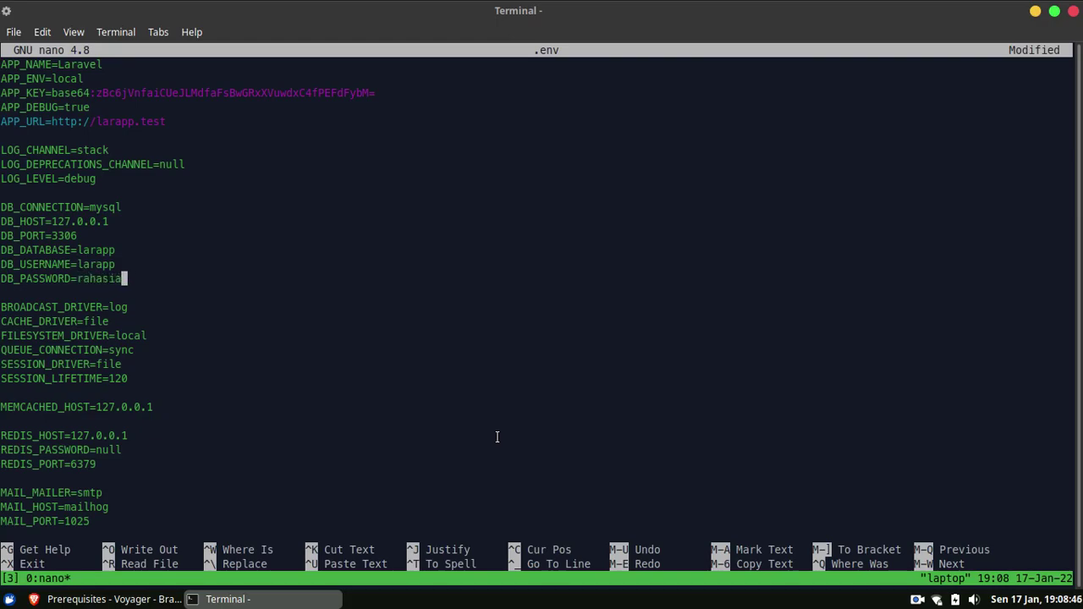
{"action": "key", "text": "Up"}
{"action": "key", "text": "Up"}
{"action": "key", "text": "Up"}
{"action": "key", "text": "Up"}
{"action": "key", "text": "Up"}
{"action": "key", "text": "Up"}
{"action": "key", "text": "Up"}
{"action": "key", "text": "Up"}
{"action": "key", "text": "Up"}
{"action": "key", "text": "Up"}
{"action": "key", "text": "Up"}
{"action": "key", "text": "End"}
{"action": "key", "text": "Left"}
{"action": "key", "text": "BackSpace"}
{"action": "key", "text": "BackSpace"}
{"action": "key", "text": "BackSpace"}
{"action": "key", "text": "BackSpace"}
{"action": "key", "text": "BackSpace"}
{"action": "key", "text": "BackSpace"}
{"action": "key", "text": "BackSpace"}
{"action": "key", "text": "BackSpace"}
{"action": "key", "text": "BackSpace"}
{"action": "key", "text": "BackSpace"}
{"action": "type", "text": "127.0.0.1:8000"}
{"action": "key", "text": "ctrl+o"}
{"action": "key", "text": "Return"}
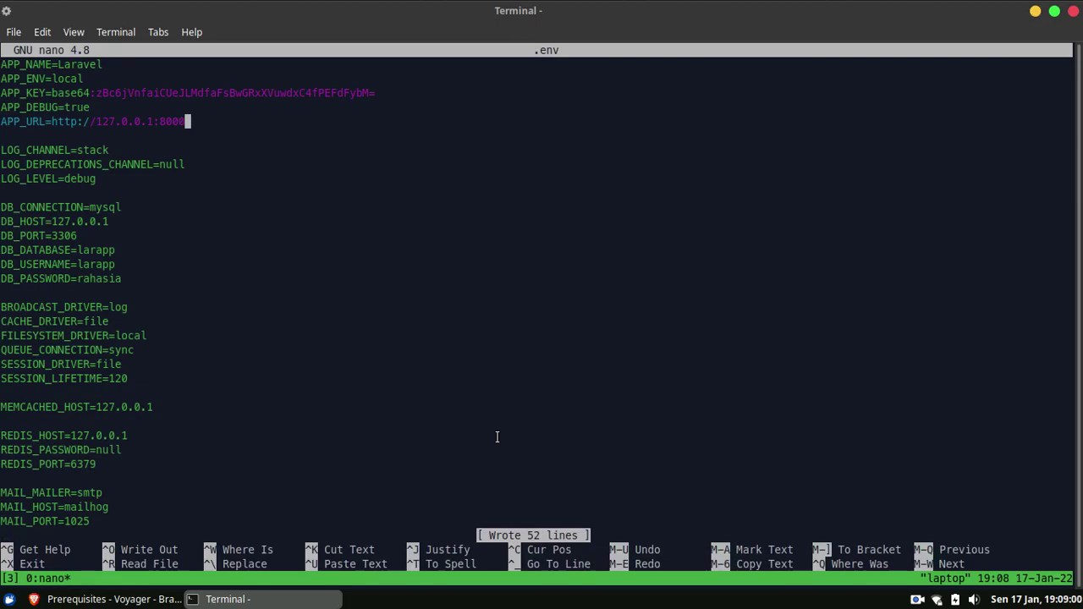
{"action": "key", "text": "ctrl+x"}
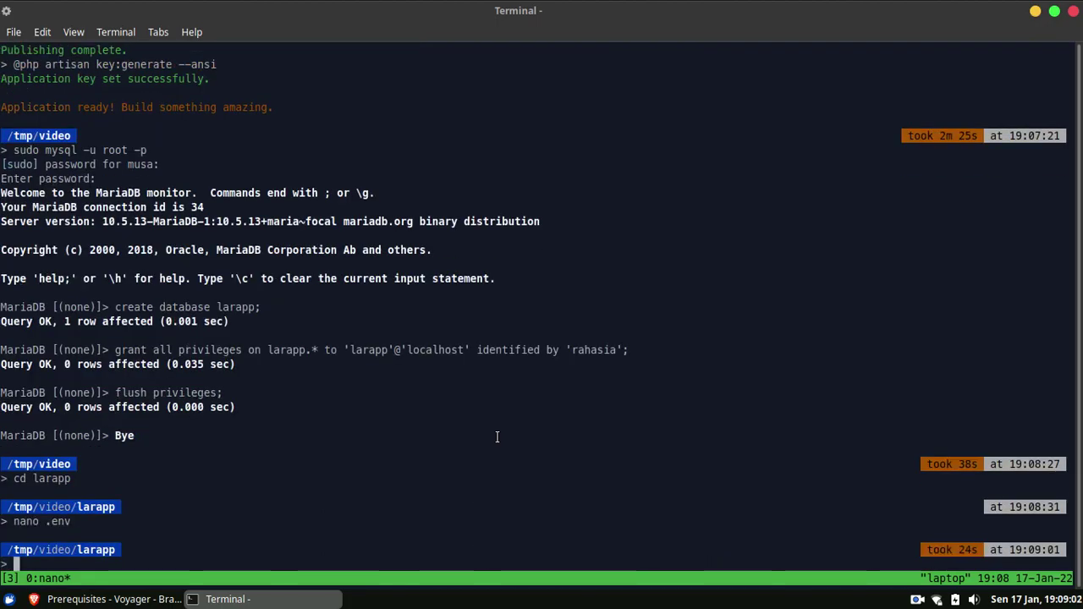
{"action": "key", "text": "ctrl+l"}
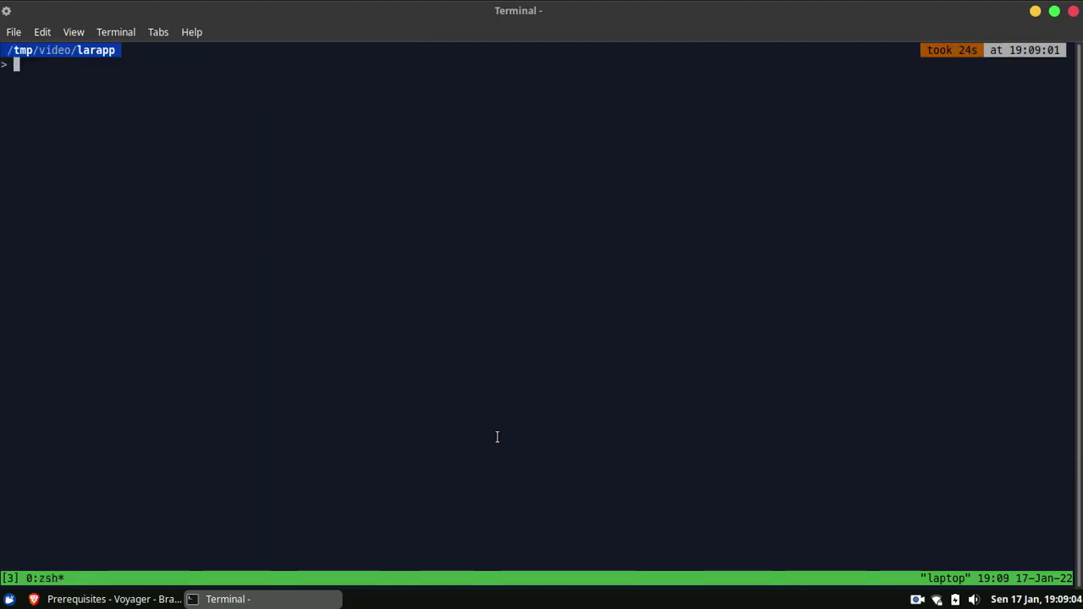
Copy the composer require tcg/voyager command from the tutorial article's Install Voyager section.
{"action": "left_click", "coordinate": [92, 599]}
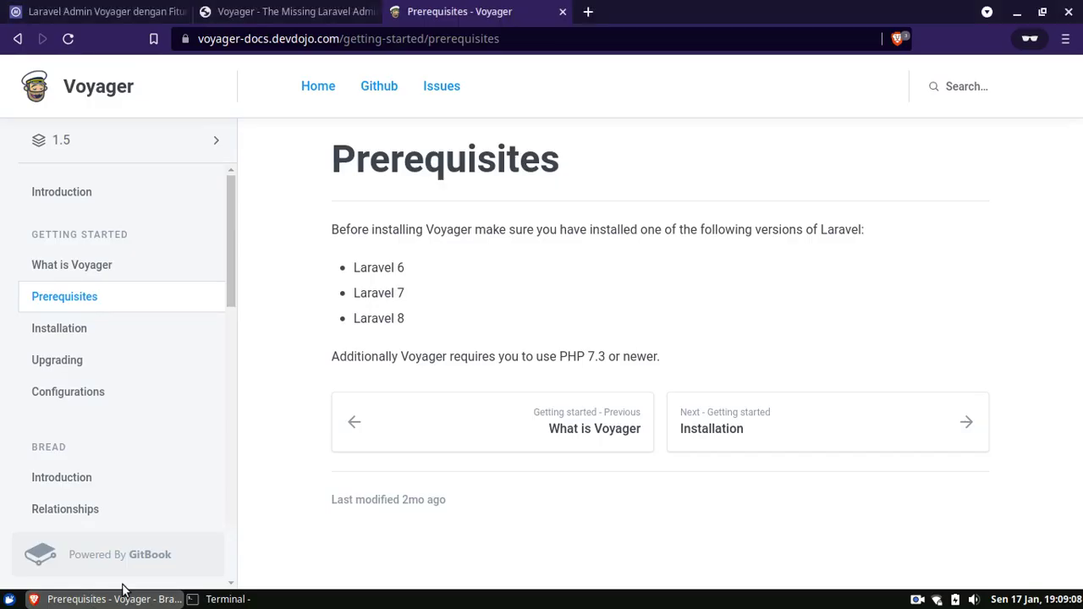
{"action": "left_click", "coordinate": [128, 11]}
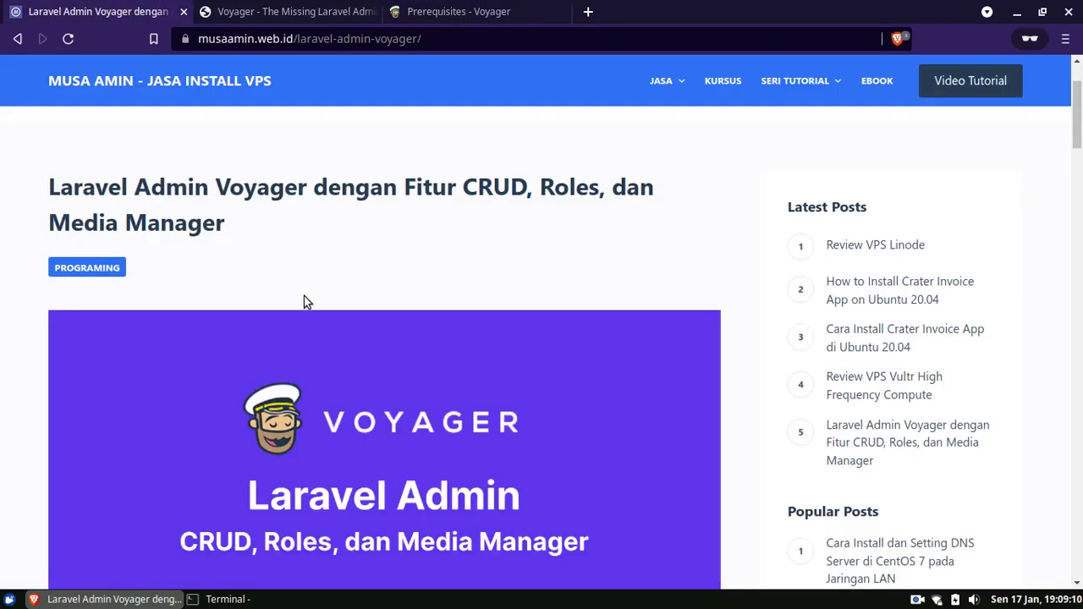
{"action": "scroll", "coordinate": [275, 373], "scroll_direction": "down", "scroll_amount": 5}
{"action": "scroll", "coordinate": [278, 380], "scroll_direction": "down", "scroll_amount": 9}
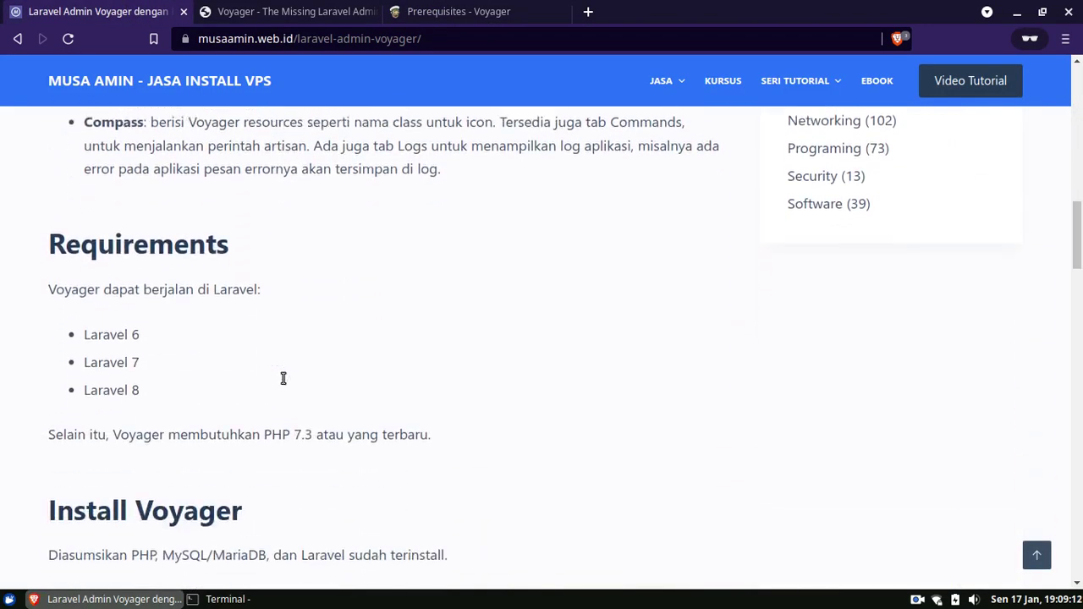
{"action": "scroll", "coordinate": [283, 405], "scroll_direction": "down", "scroll_amount": 5}
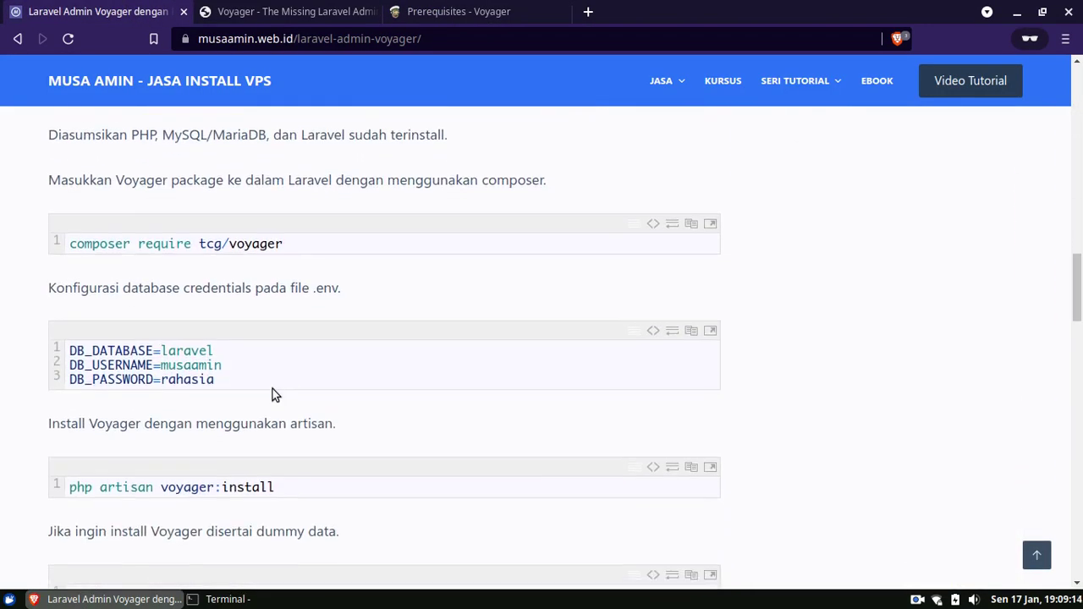
{"action": "double_click", "coordinate": [209, 238]}
{"action": "right_click", "coordinate": [199, 231]}
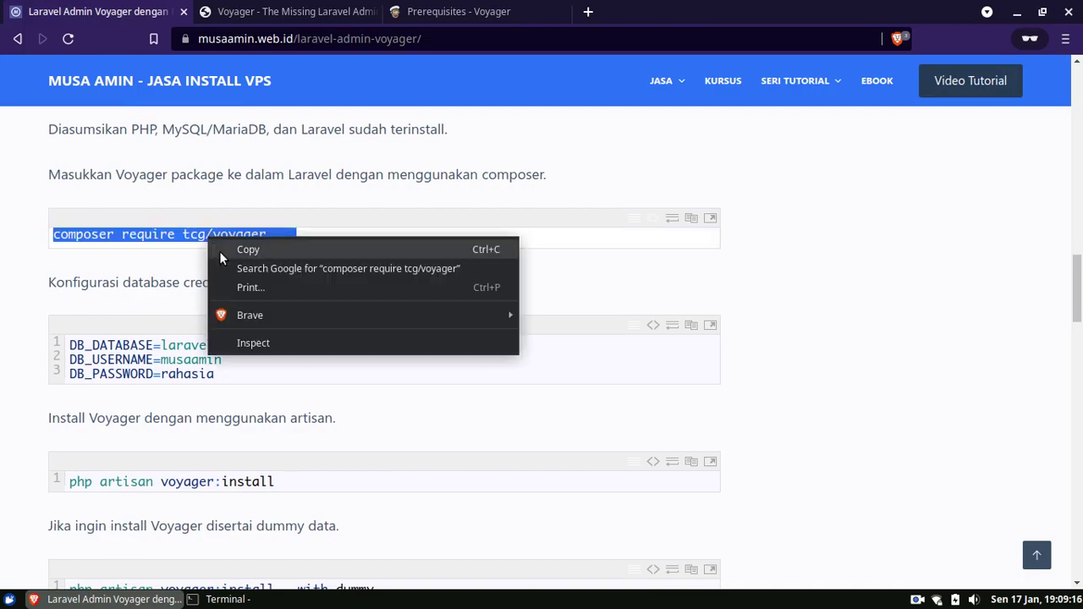
{"action": "left_click", "coordinate": [244, 251]}
Paste the composer require tcg/voyager command at the larapp terminal prompt.
{"action": "left_click", "coordinate": [271, 599]}
{"action": "right_click", "coordinate": [297, 210]}
{"action": "left_click", "coordinate": [330, 299]}
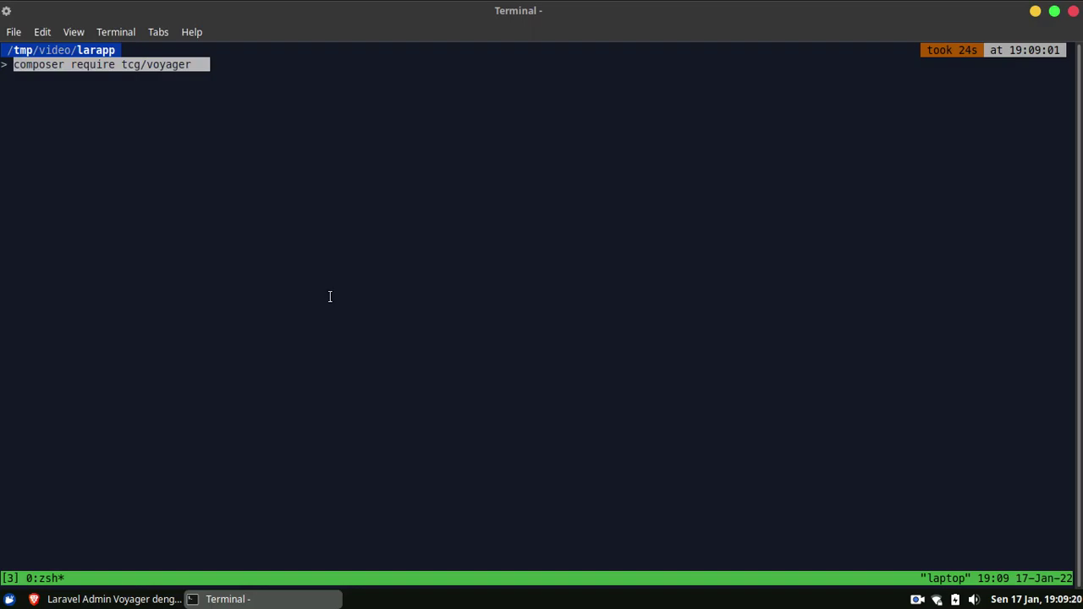
Run composer require tcg/voyager to install v1.5.2, then go back to the tutorial article.
{"action": "key", "text": "Return"}
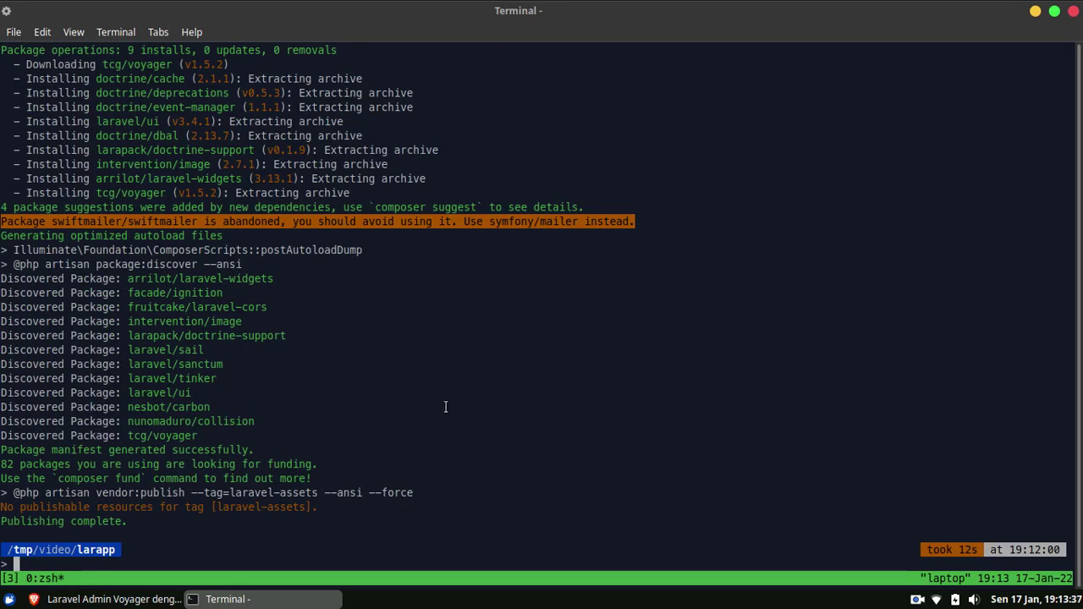
{"action": "left_click", "coordinate": [131, 600]}
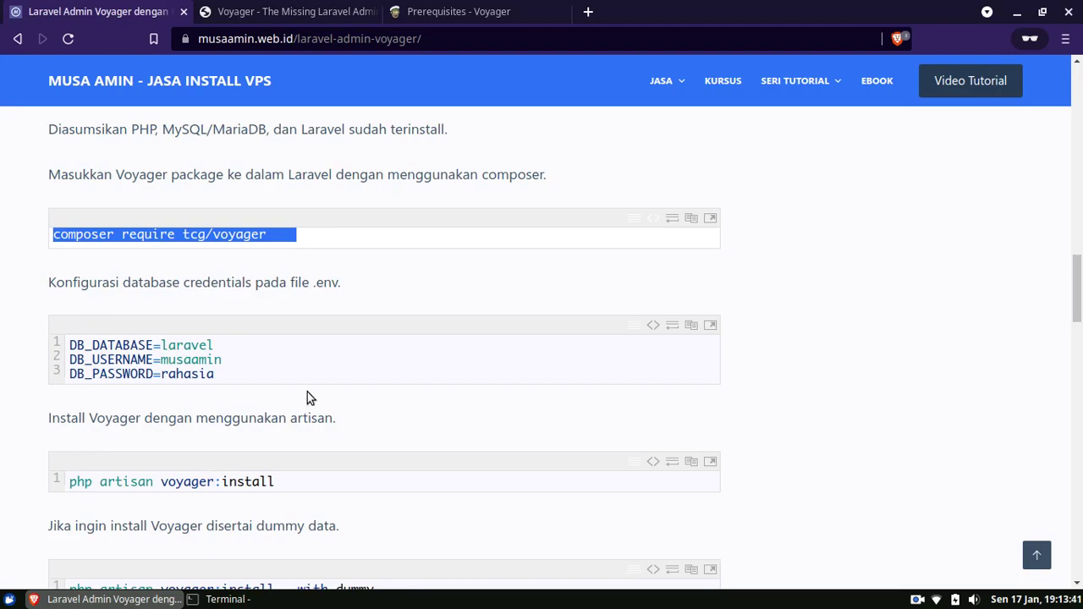
Copy the plain php artisan voyager:install line from the article's code block.
{"action": "left_click", "coordinate": [653, 463]}
{"action": "scroll", "coordinate": [404, 457], "scroll_direction": "down", "scroll_amount": 4}
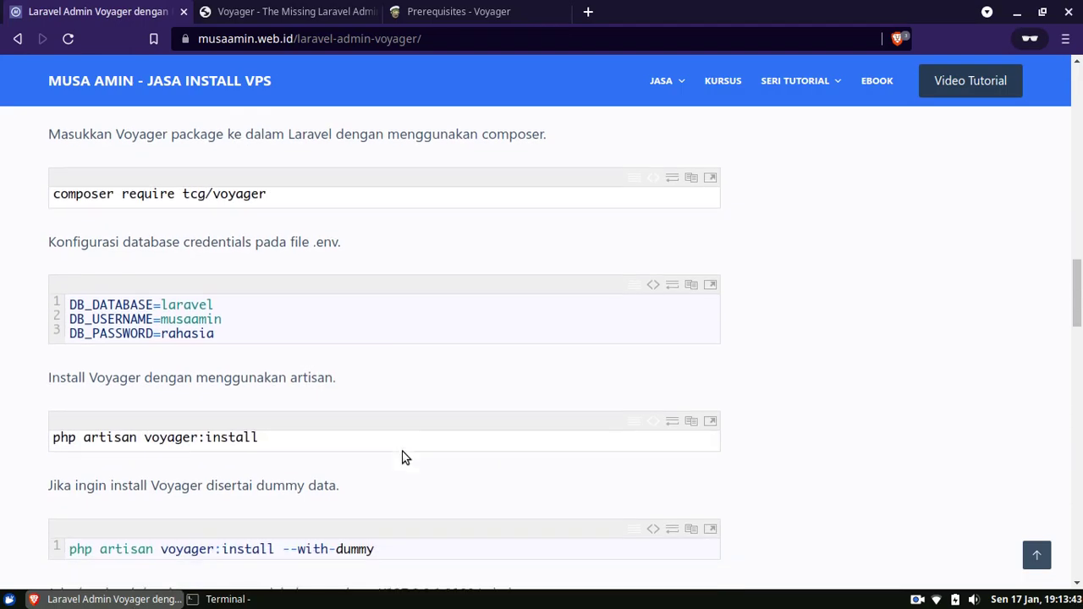
{"action": "triple_click", "coordinate": [187, 310]}
{"action": "right_click", "coordinate": [214, 330]}
{"action": "left_click", "coordinate": [217, 327]}
{"action": "left_click", "coordinate": [228, 599]}
{"action": "left_click", "coordinate": [228, 599]}
{"action": "scroll", "coordinate": [359, 356], "scroll_direction": "down", "scroll_amount": 3}
{"action": "scroll", "coordinate": [366, 349], "scroll_direction": "up", "scroll_amount": 1}
{"action": "left_click", "coordinate": [414, 269]}
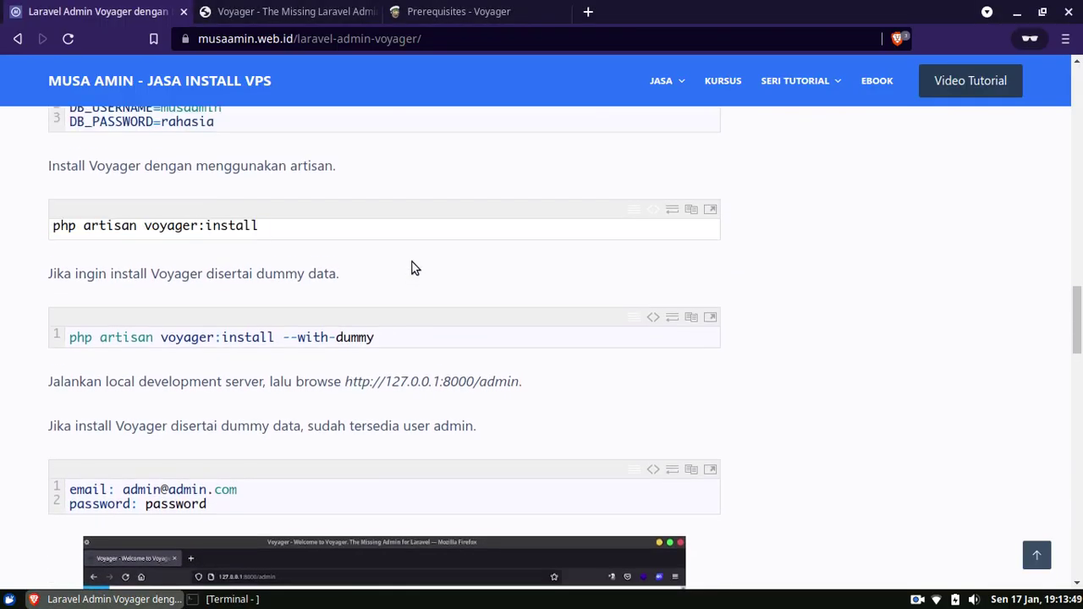
Copy php artisan voyager:install --with-dummy and paste it at the terminal prompt.
{"action": "left_click", "coordinate": [653, 320]}
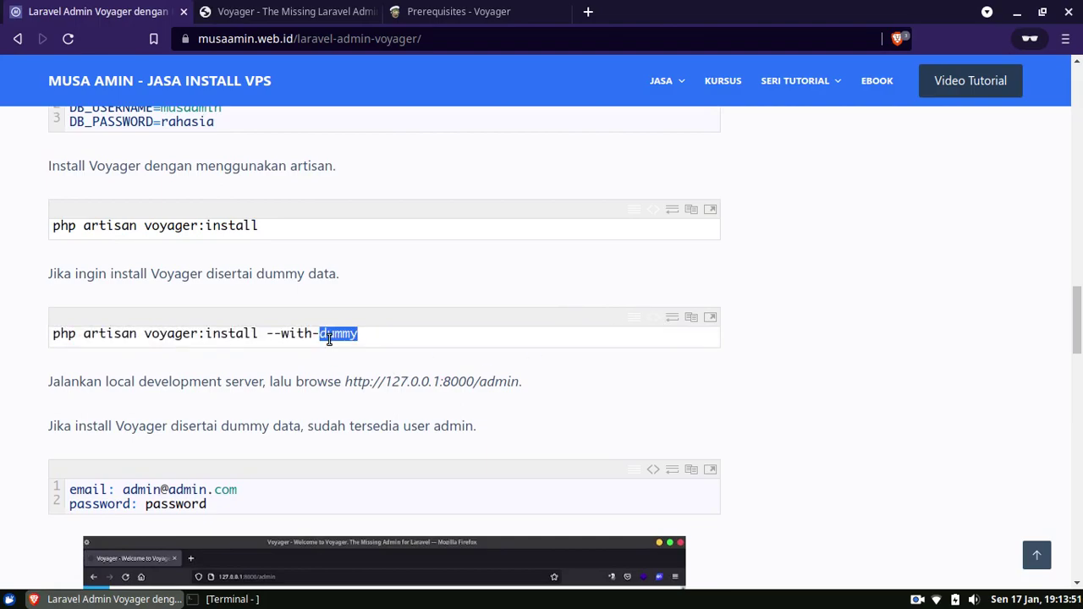
{"action": "triple_click", "coordinate": [329, 337]}
{"action": "right_click", "coordinate": [329, 338]}
{"action": "left_click", "coordinate": [351, 349]}
{"action": "left_click", "coordinate": [330, 444]}
{"action": "left_click", "coordinate": [303, 600]}
{"action": "right_click", "coordinate": [483, 241]}
{"action": "left_click", "coordinate": [530, 330]}
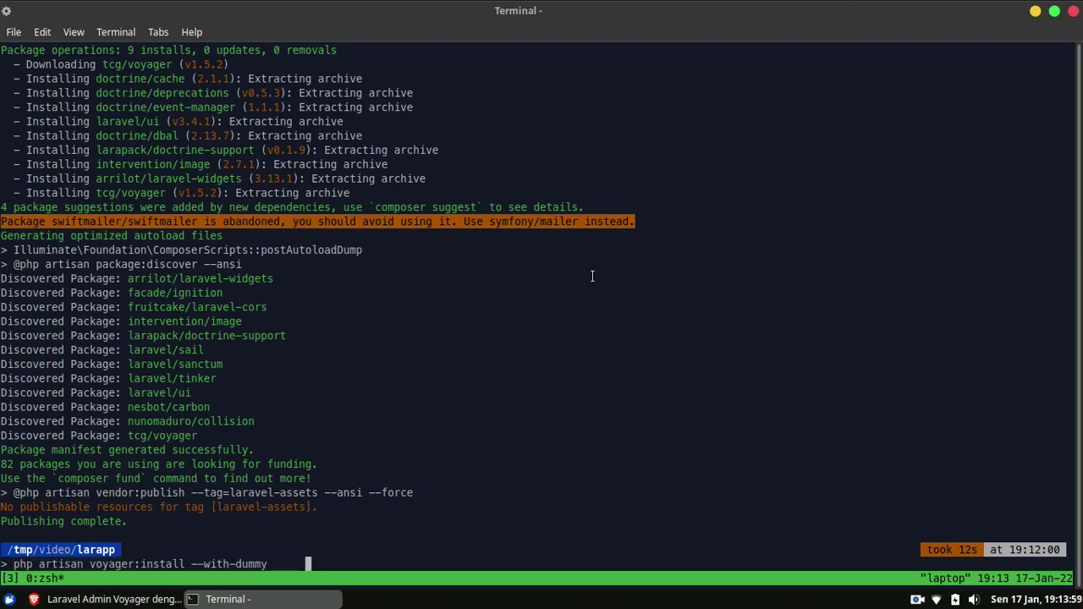
Trim trailing spaces and run php artisan voyager:install --with-dummy until installation succeeds.
{"action": "key", "text": "BackSpace"}
{"action": "key", "text": "BackSpace"}
{"action": "key", "text": "BackSpace"}
{"action": "key", "text": "BackSpace"}
{"action": "key", "text": "BackSpace"}
{"action": "key", "text": "BackSpace"}
{"action": "key", "text": "Return"}
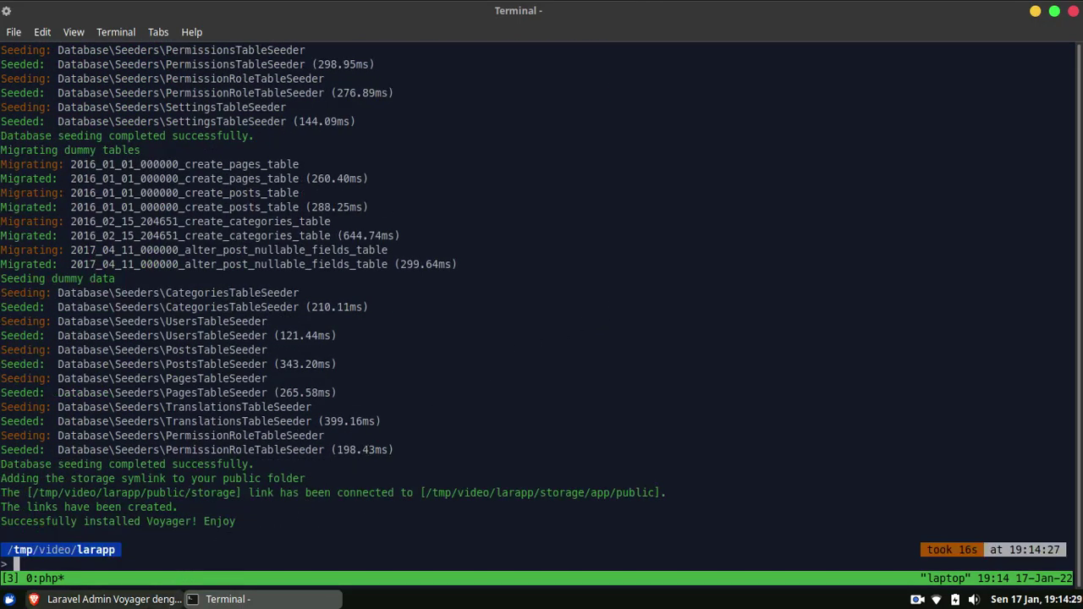
Start the Laravel development server with php artisan serve in the terminal.
{"action": "left_click", "coordinate": [156, 599]}
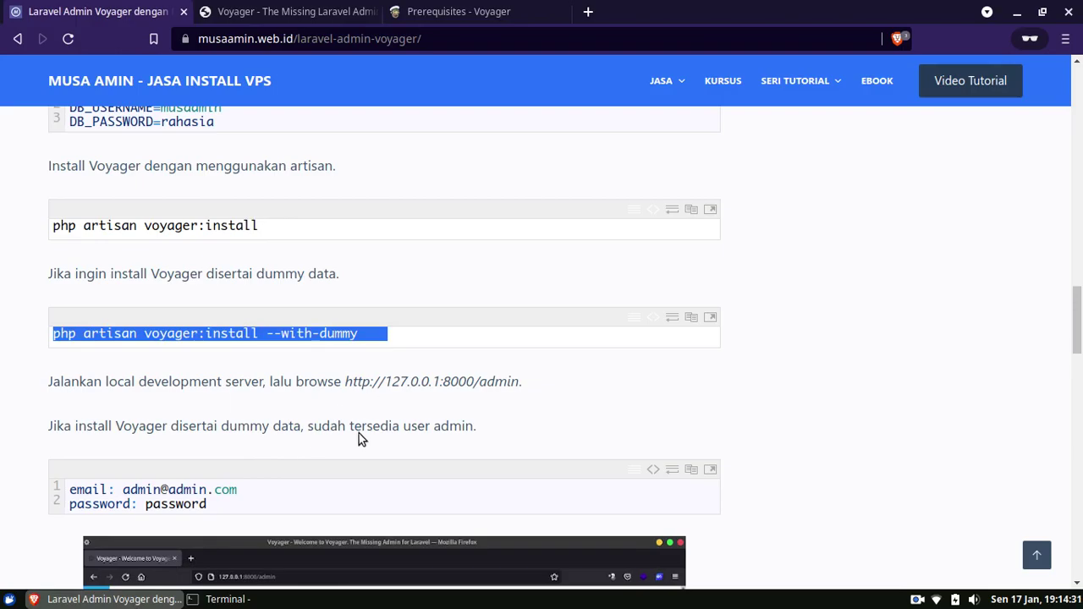
{"action": "left_click", "coordinate": [326, 599]}
{"action": "type", "text": "laravel"}
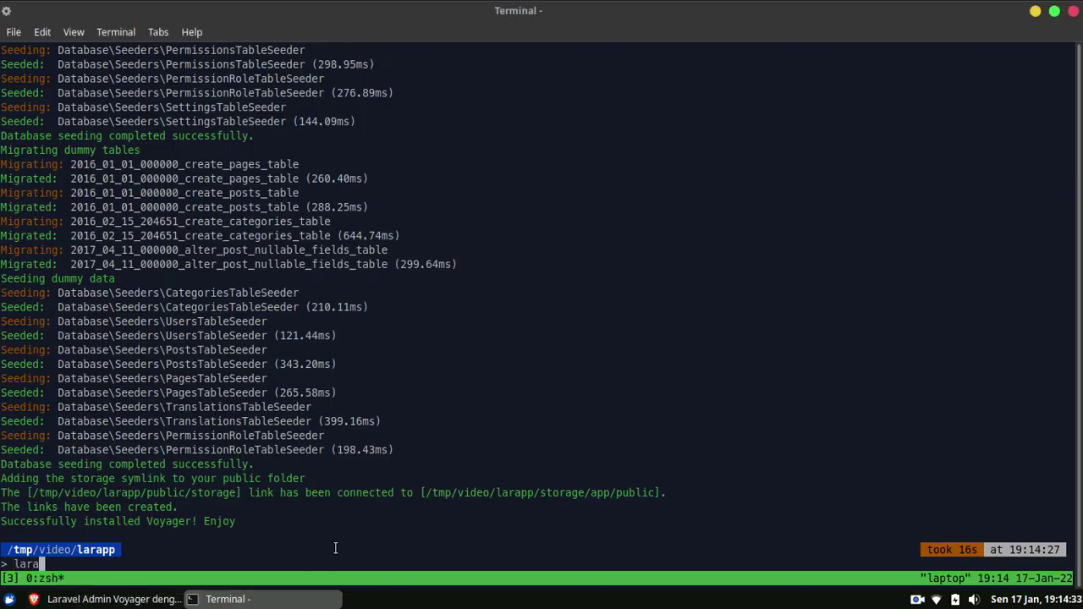
{"action": "key", "text": "ctrl+u"}
{"action": "type", "text": "php aritsan"}
{"action": "key", "text": "BackSpace"}
{"action": "key", "text": "BackSpace"}
{"action": "key", "text": "BackSpace"}
{"action": "key", "text": "BackSpace"}
{"action": "key", "text": "BackSpace"}
{"action": "key", "text": "BackSpace"}
{"action": "type", "text": "tisan serve"}
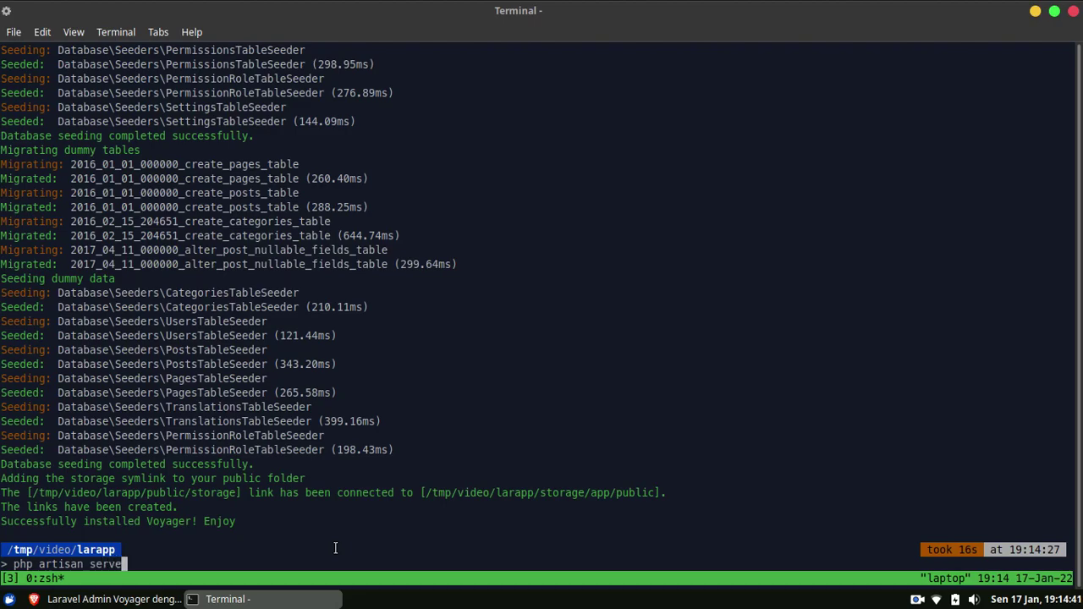
{"action": "key", "text": "Return"}
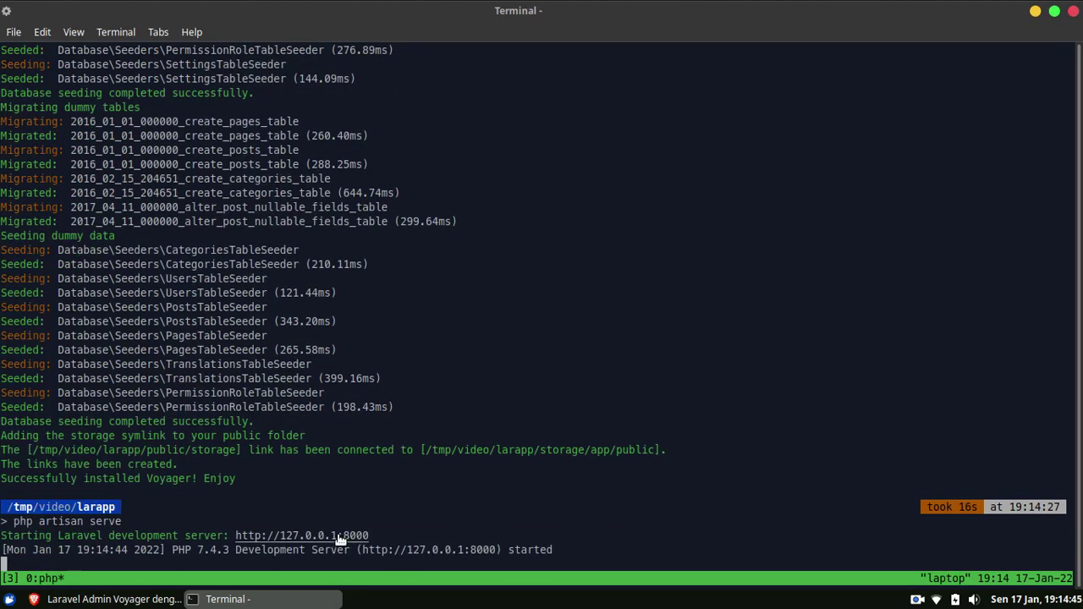
{"action": "right_click", "coordinate": [338, 539]}
{"action": "left_click", "coordinate": [415, 290]}
{"action": "key", "text": "alt+Tab"}
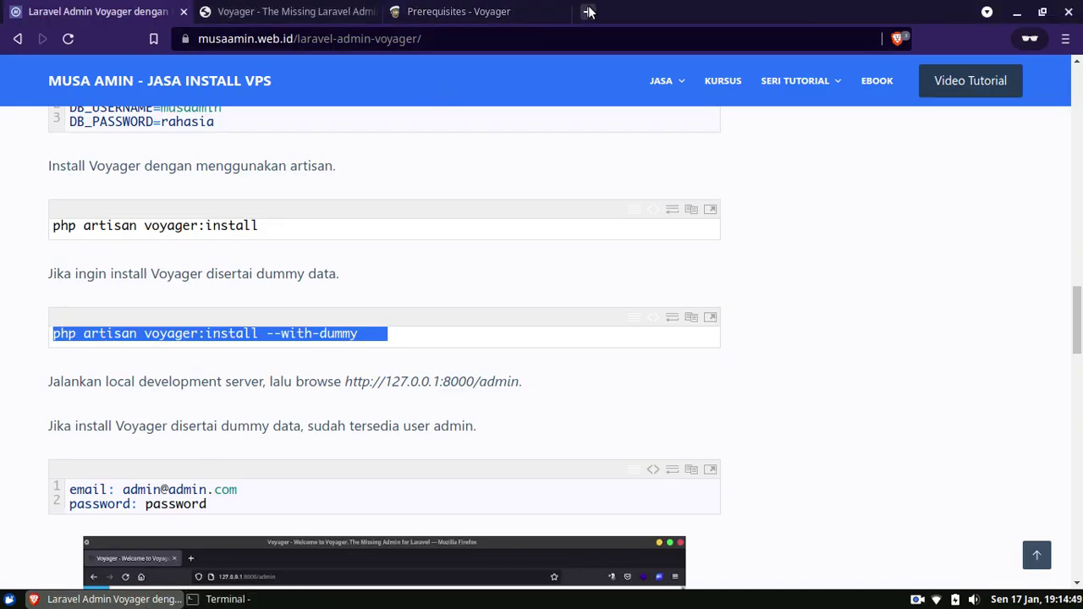
{"action": "left_click", "coordinate": [588, 11]}
{"action": "key", "text": "ctrl+v"}
Open 127.0.0.1:8000/admin and log in with the admin account's e-mail and password.
{"action": "key", "text": "Return"}
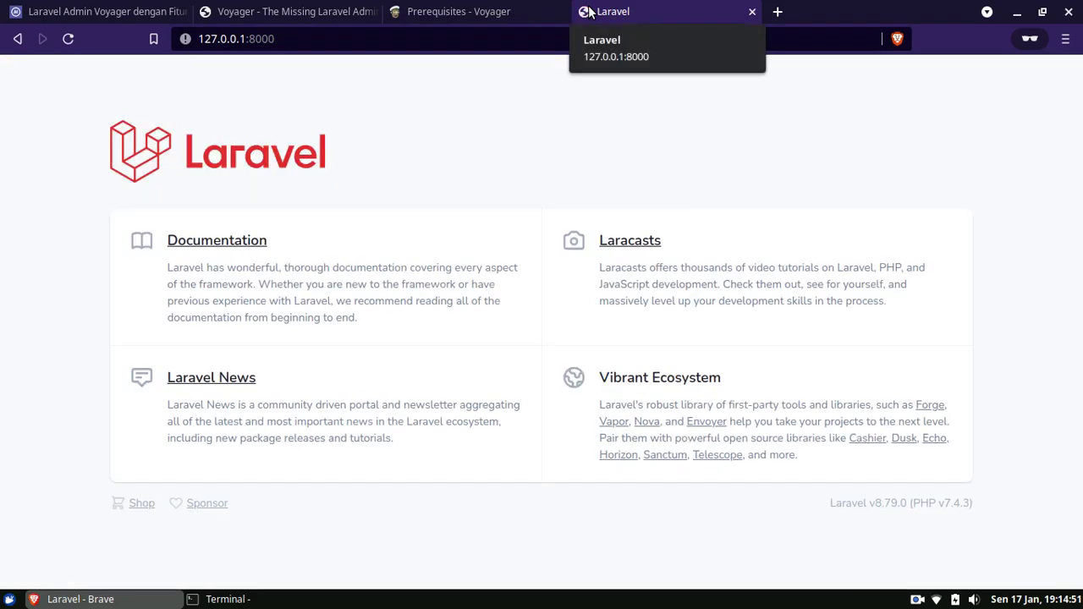
{"action": "key", "text": "ctrl+l"}
{"action": "type", "text": "/admin"}
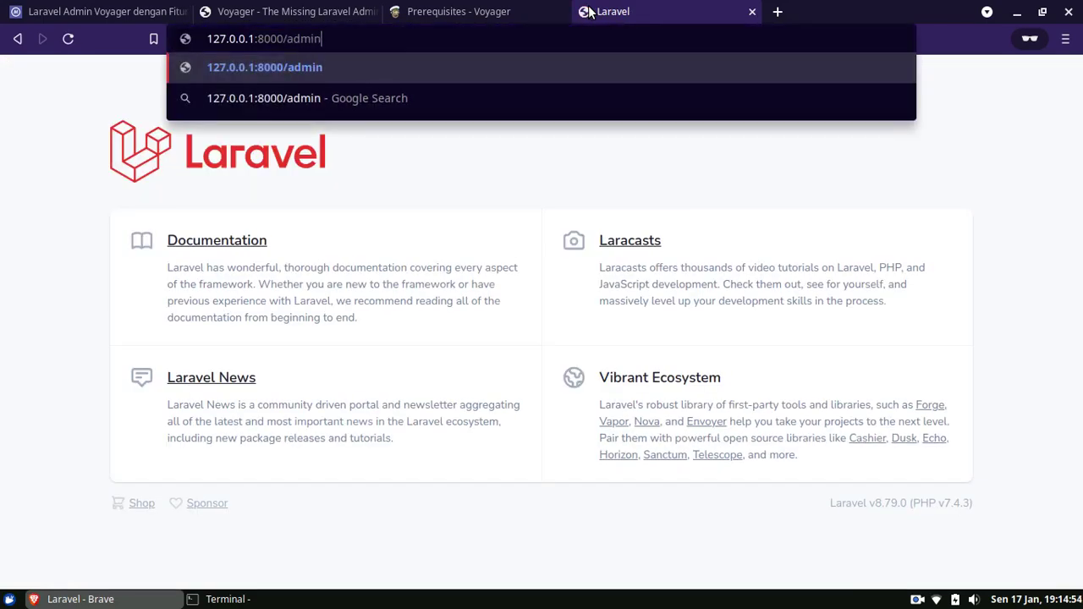
{"action": "key", "text": "Return"}
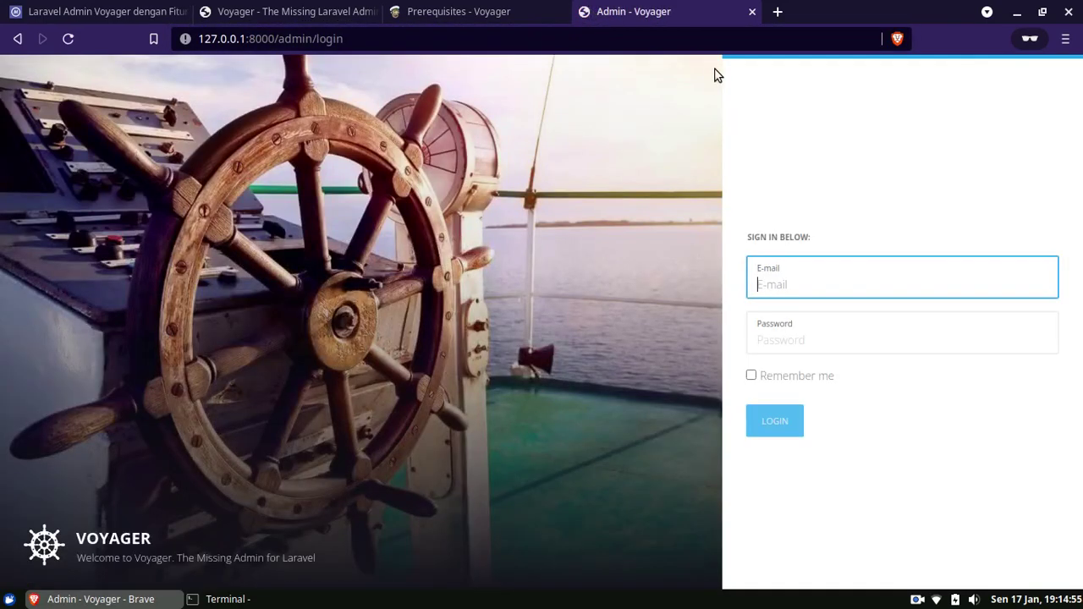
{"action": "type", "text": "admin@"}
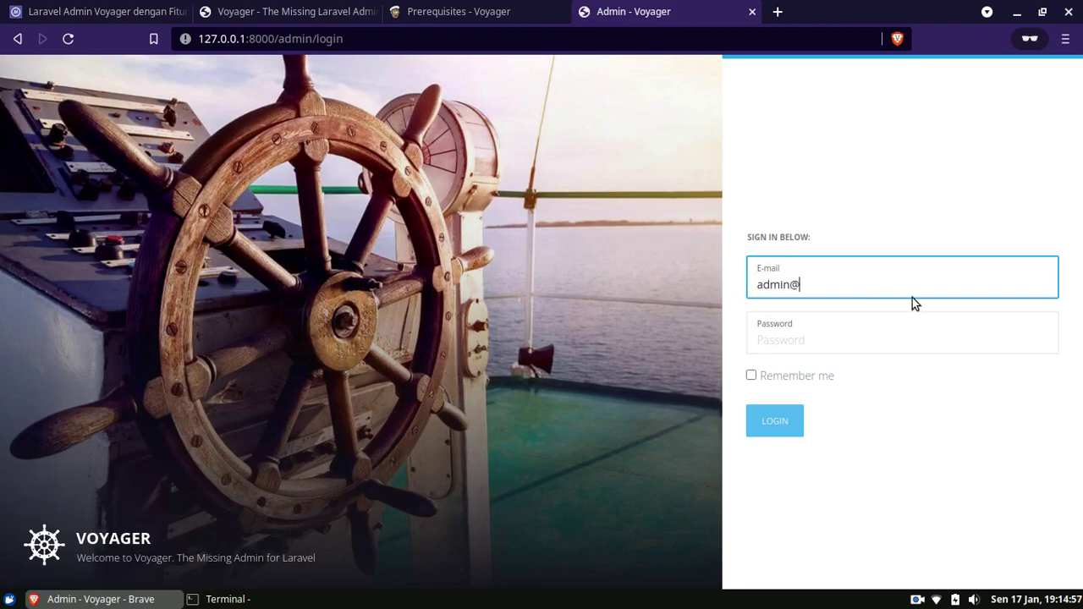
{"action": "type", "text": "admin.com"}
{"action": "key", "text": "Tab"}
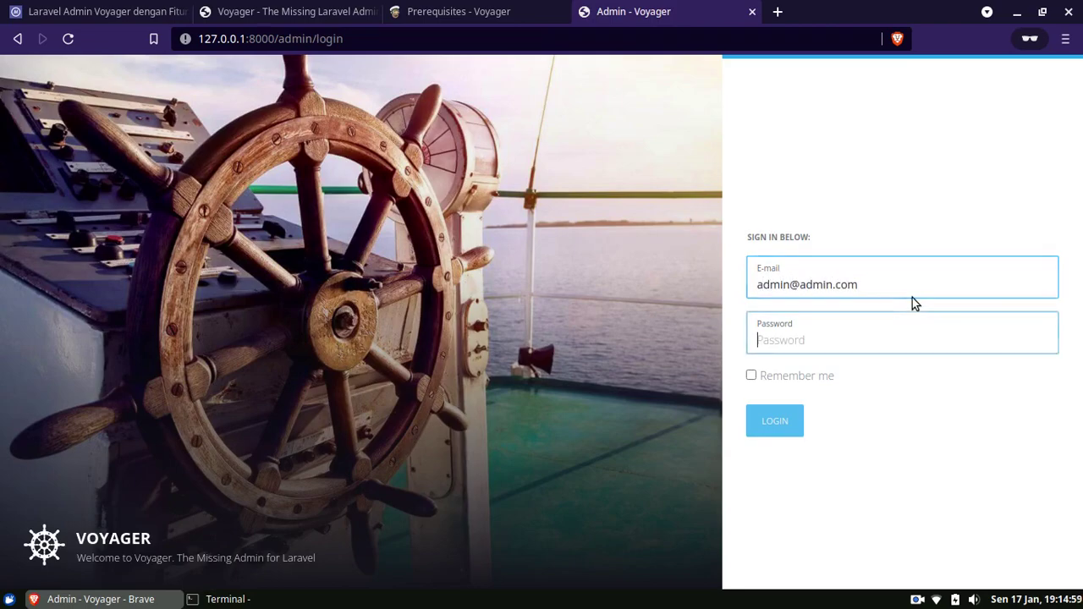
{"action": "type", "text": "password"}
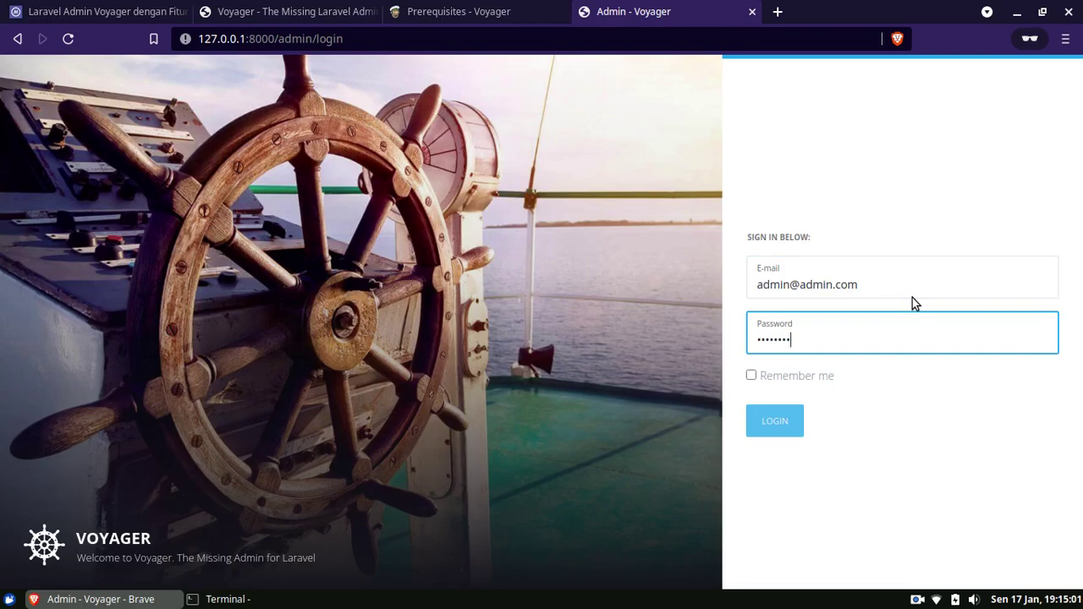
{"action": "key", "text": "Return"}
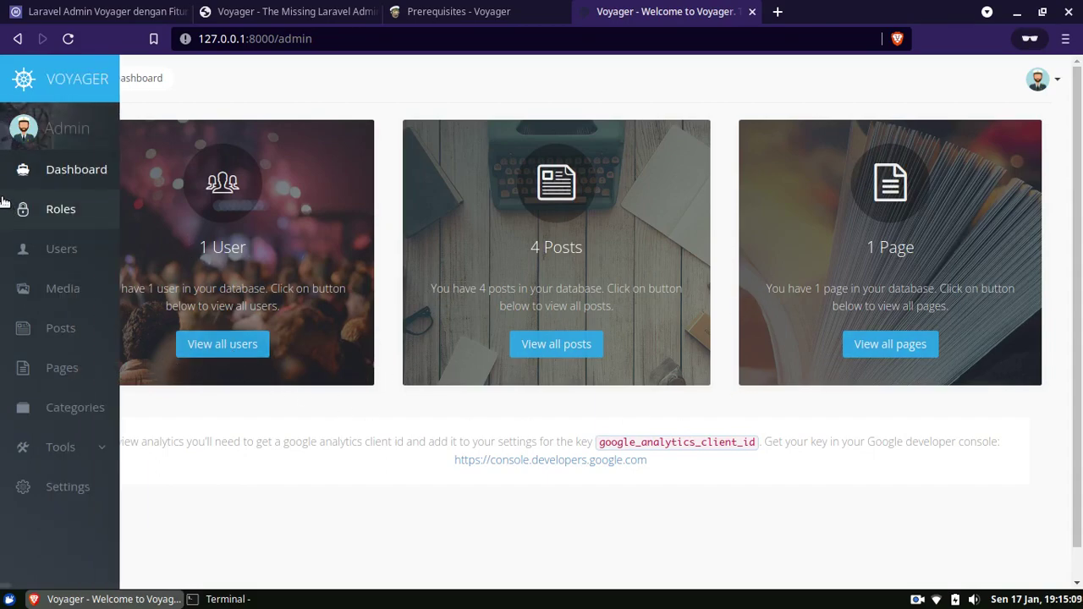
Browse the users list, the Roles list and the Add New role form.
{"action": "left_click", "coordinate": [226, 354]}
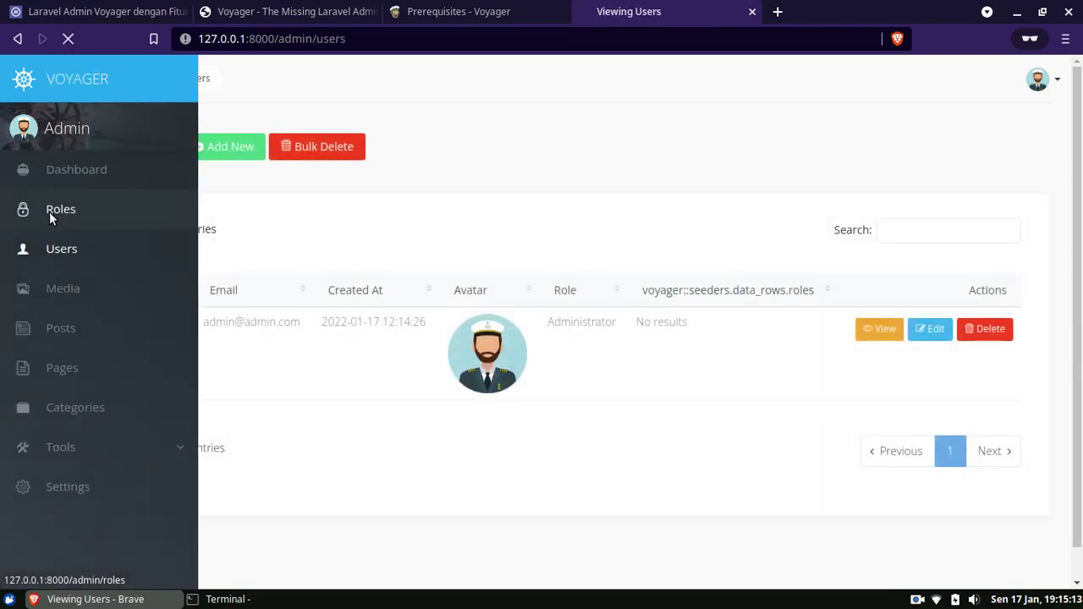
{"action": "left_click", "coordinate": [49, 210]}
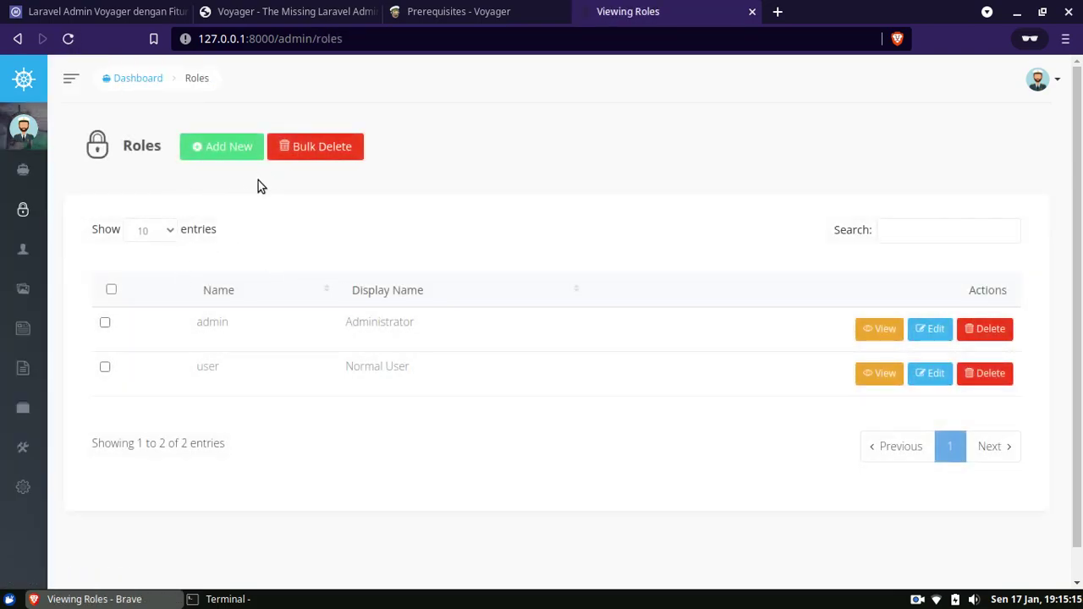
{"action": "left_click", "coordinate": [222, 152]}
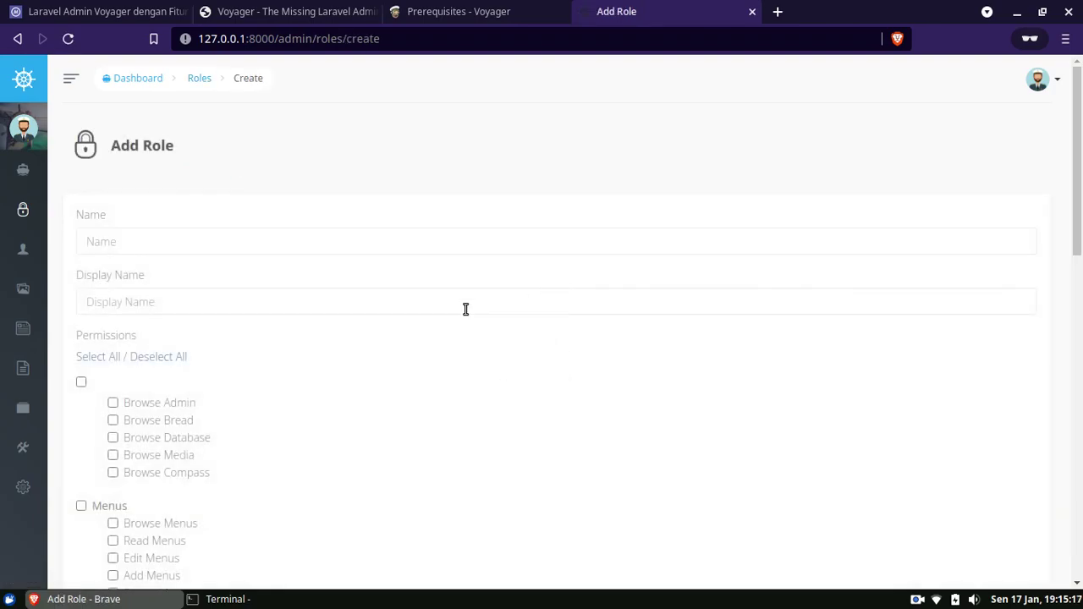
{"action": "scroll", "coordinate": [496, 302], "scroll_direction": "down", "scroll_amount": 5}
Look through the Media library, the Posts list and the Pages list.
{"action": "mouse_move", "coordinate": [42, 268]}
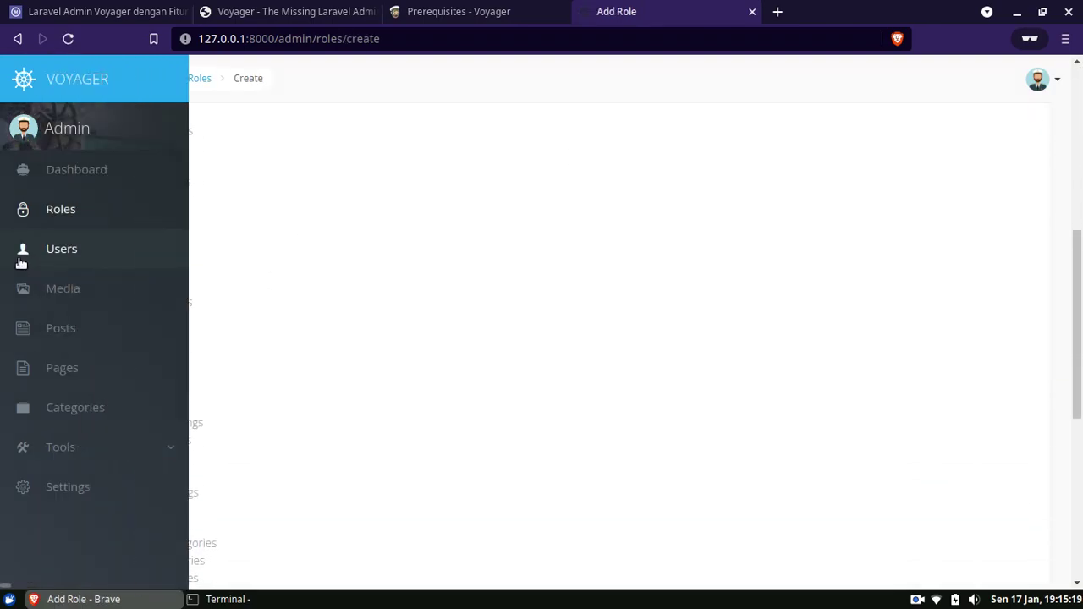
{"action": "left_click", "coordinate": [43, 292]}
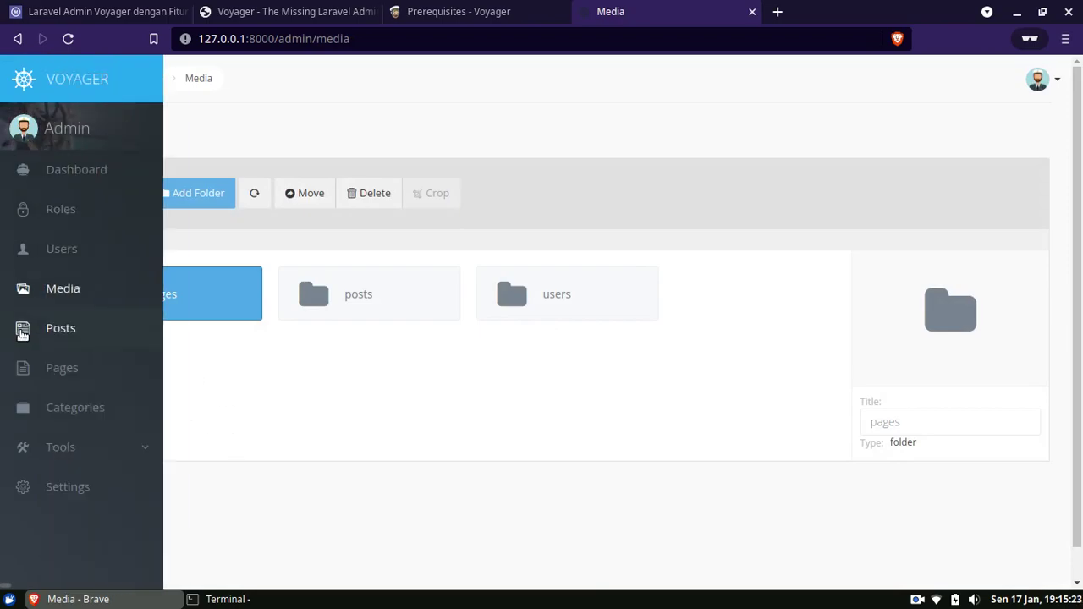
{"action": "left_click", "coordinate": [51, 330]}
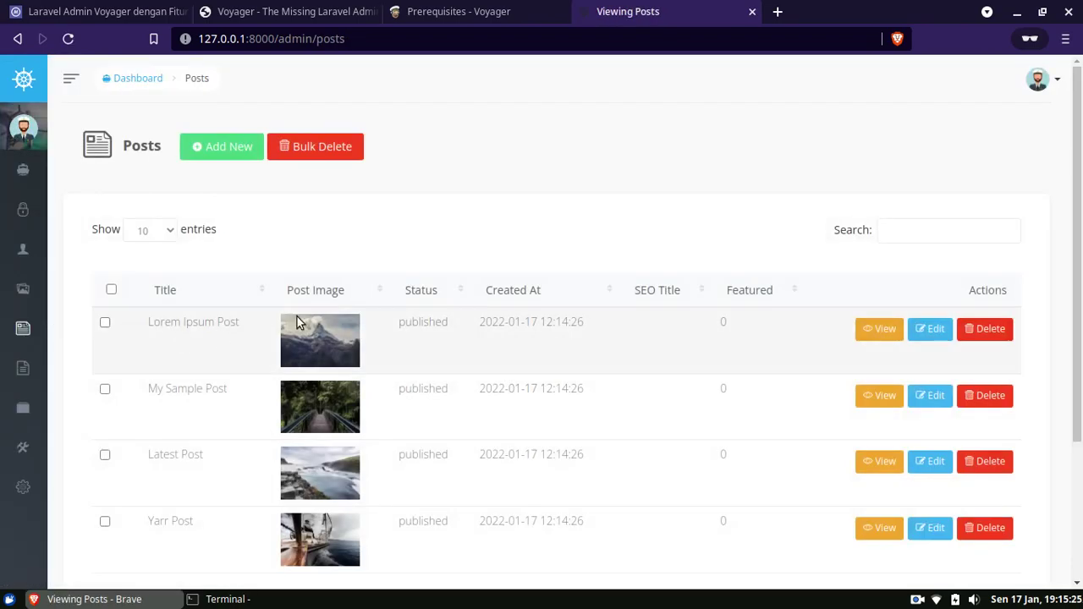
{"action": "mouse_move", "coordinate": [3, 392]}
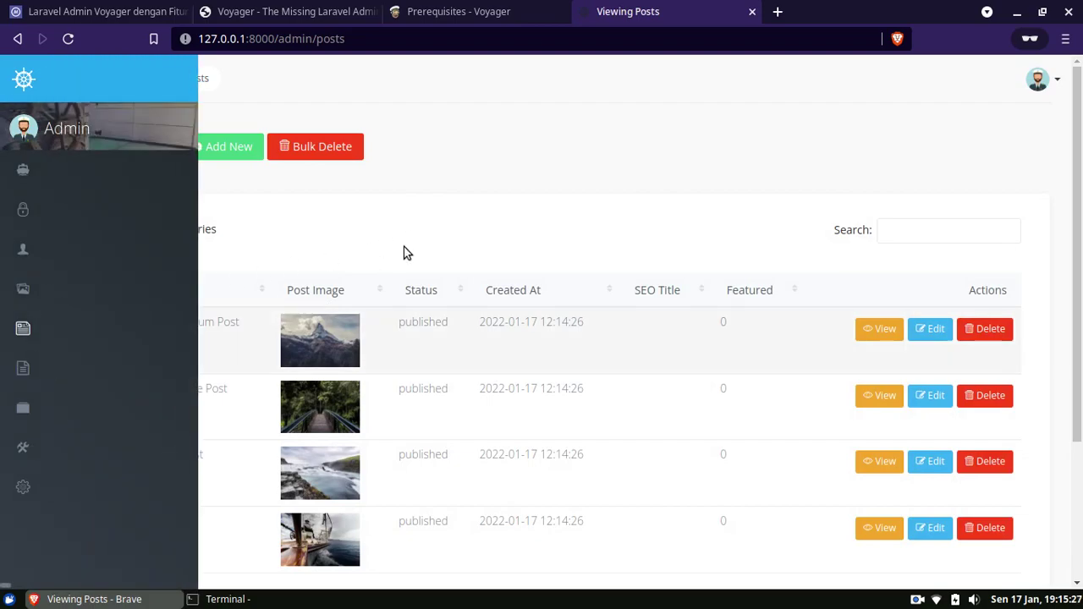
{"action": "scroll", "coordinate": [320, 389], "scroll_direction": "down", "scroll_amount": 3}
{"action": "scroll", "coordinate": [320, 389], "scroll_direction": "up", "scroll_amount": 2}
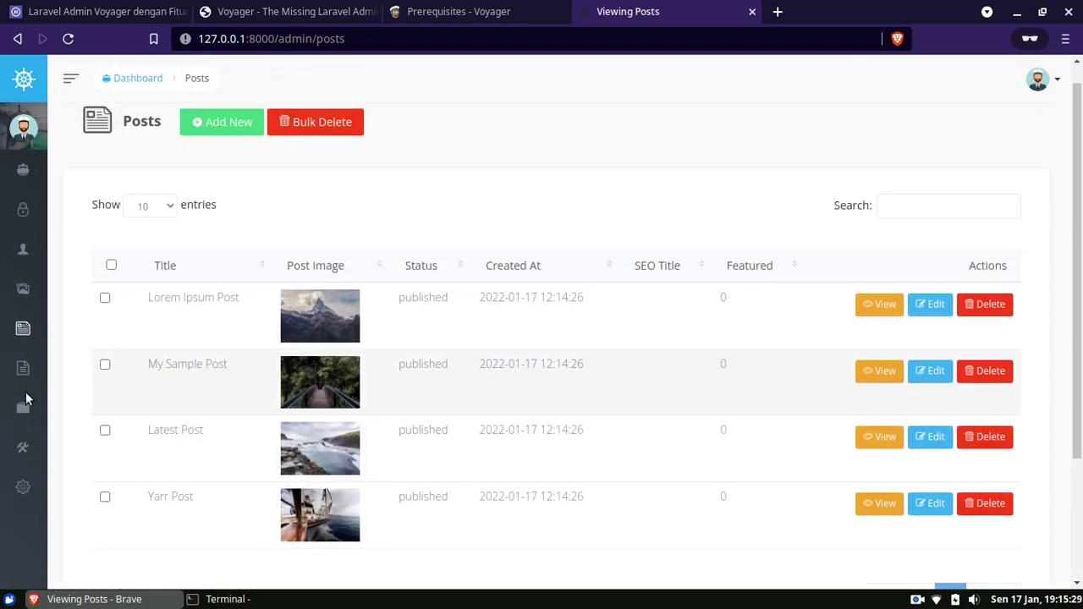
{"action": "mouse_move", "coordinate": [59, 402]}
{"action": "left_click", "coordinate": [73, 375]}
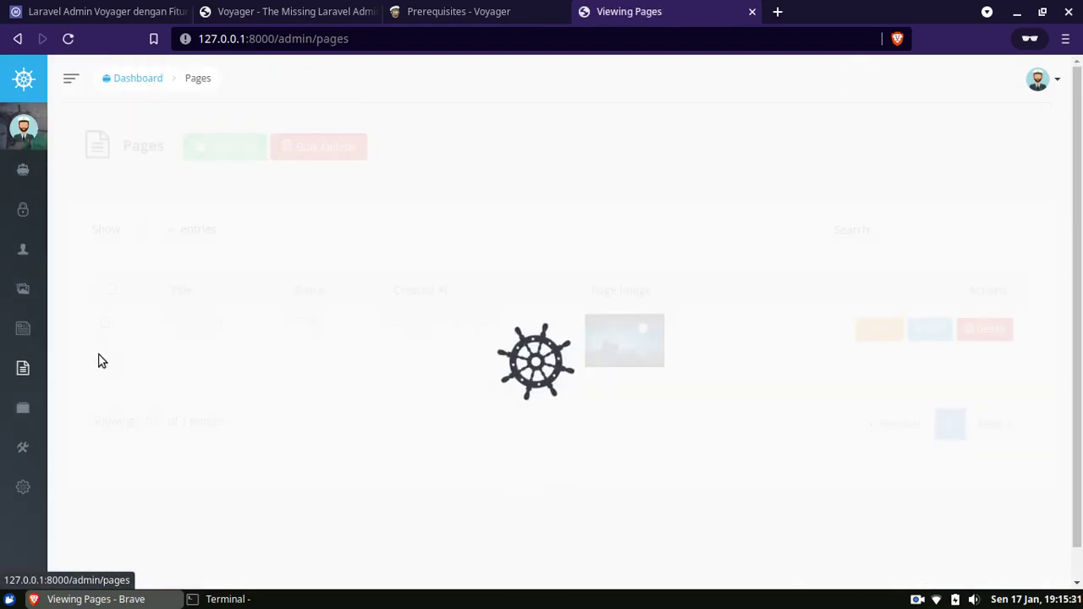
Open the Categories list and expand the Tools menu in the sidebar.
{"action": "mouse_move", "coordinate": [30, 403]}
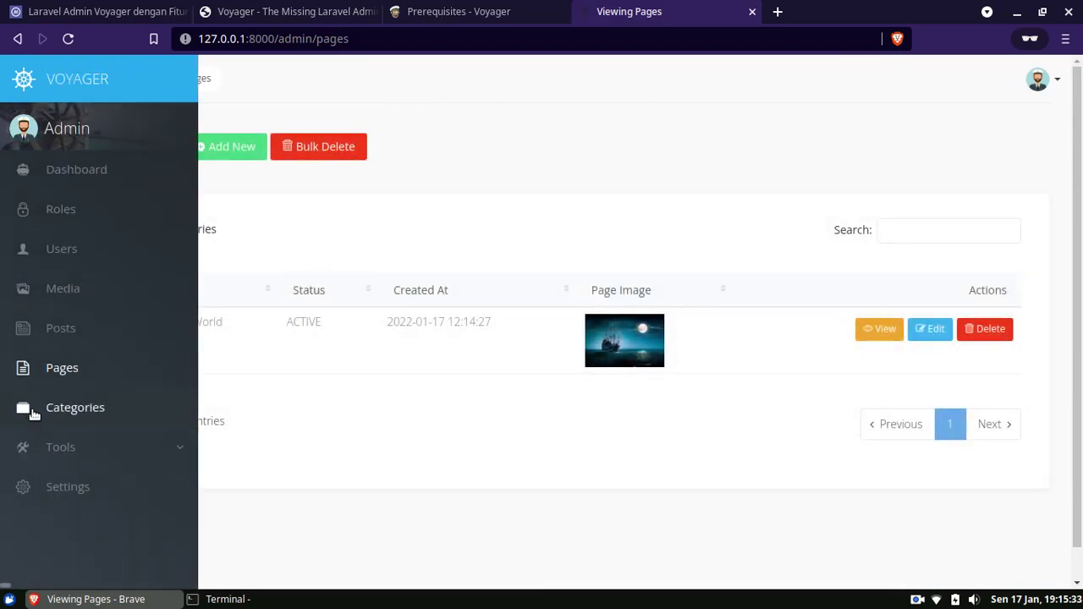
{"action": "left_click", "coordinate": [72, 406]}
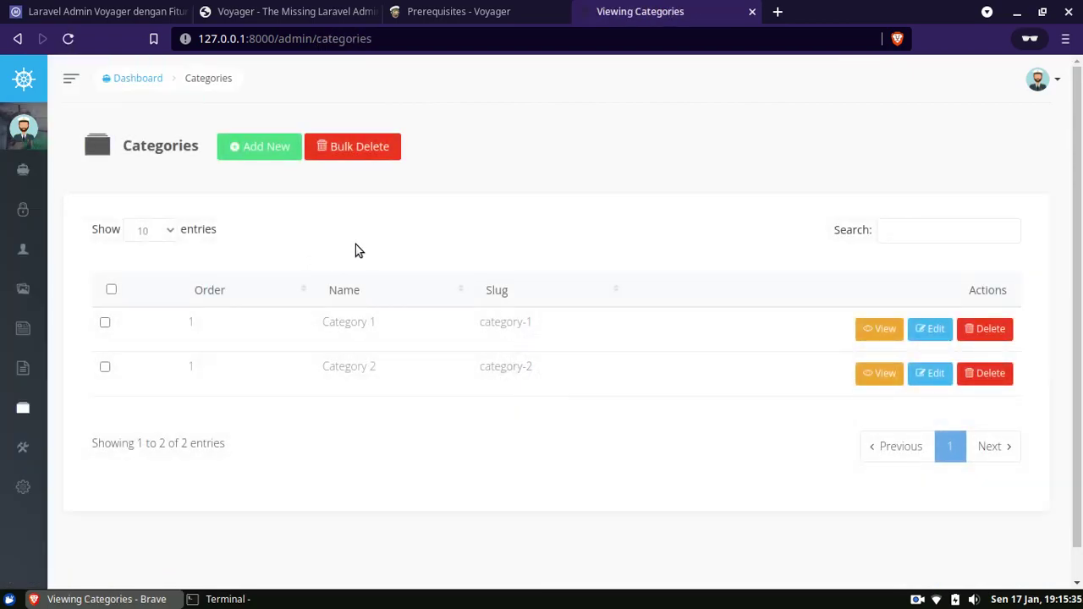
{"action": "mouse_move", "coordinate": [44, 219]}
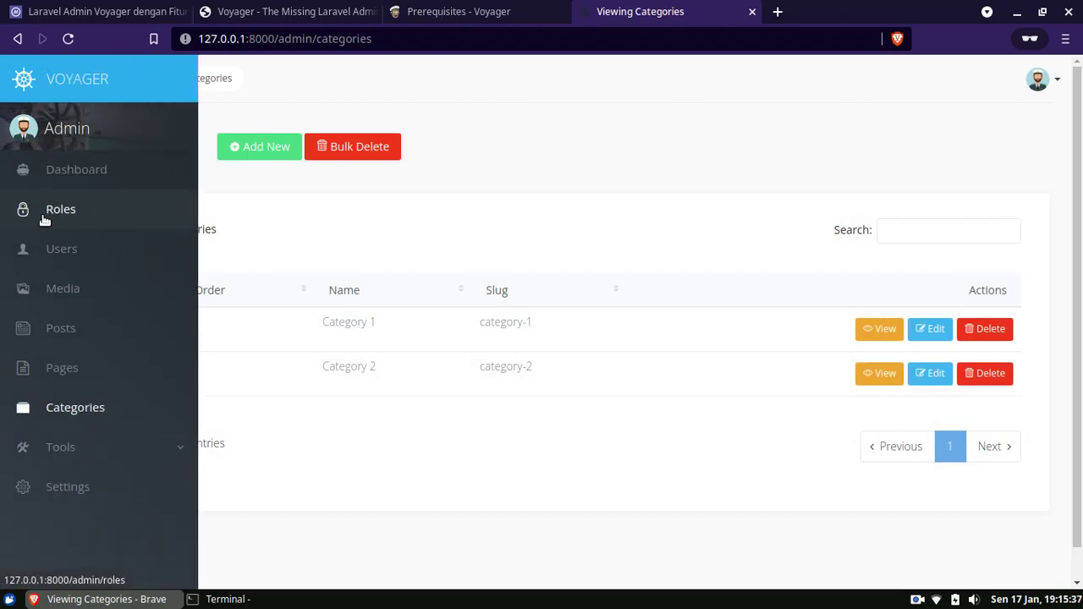
{"action": "left_click", "coordinate": [92, 447]}
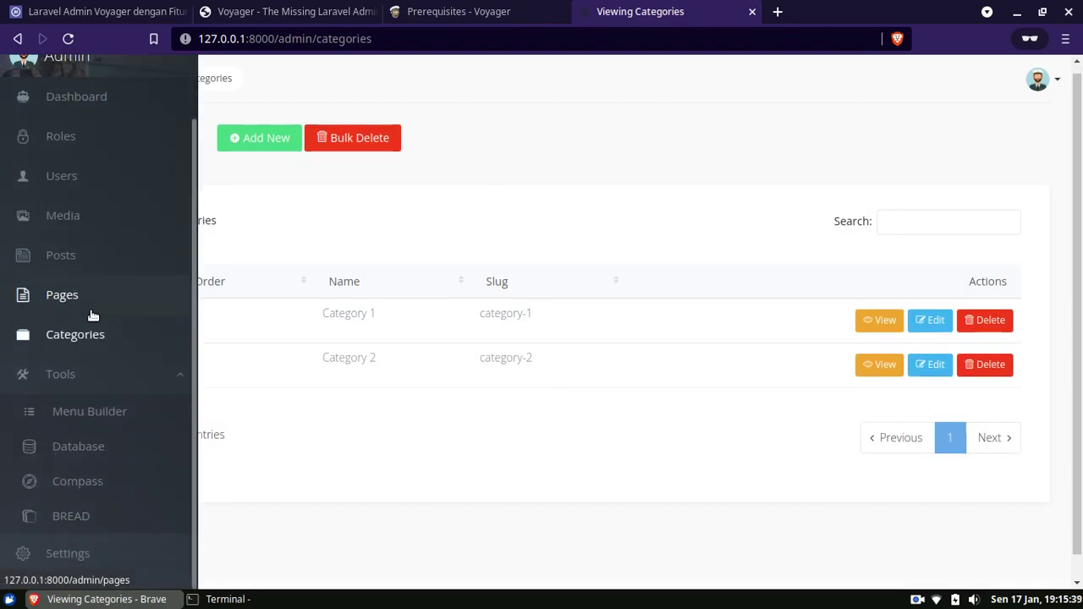
From Tools > Database, open the Create New Table form and select the Table Name field.
{"action": "left_click", "coordinate": [113, 449]}
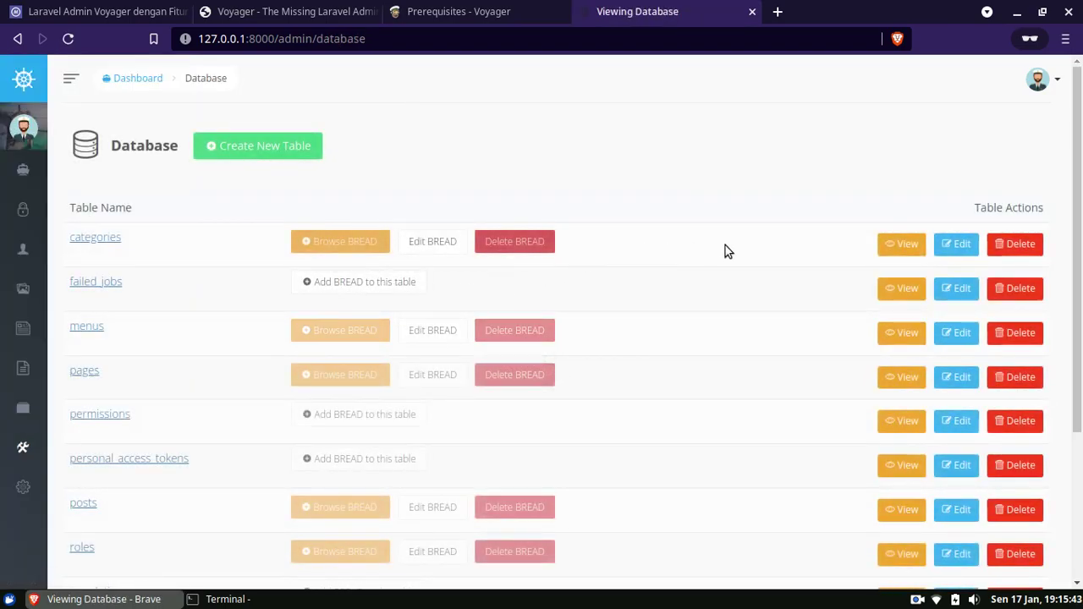
{"action": "left_click", "coordinate": [281, 146]}
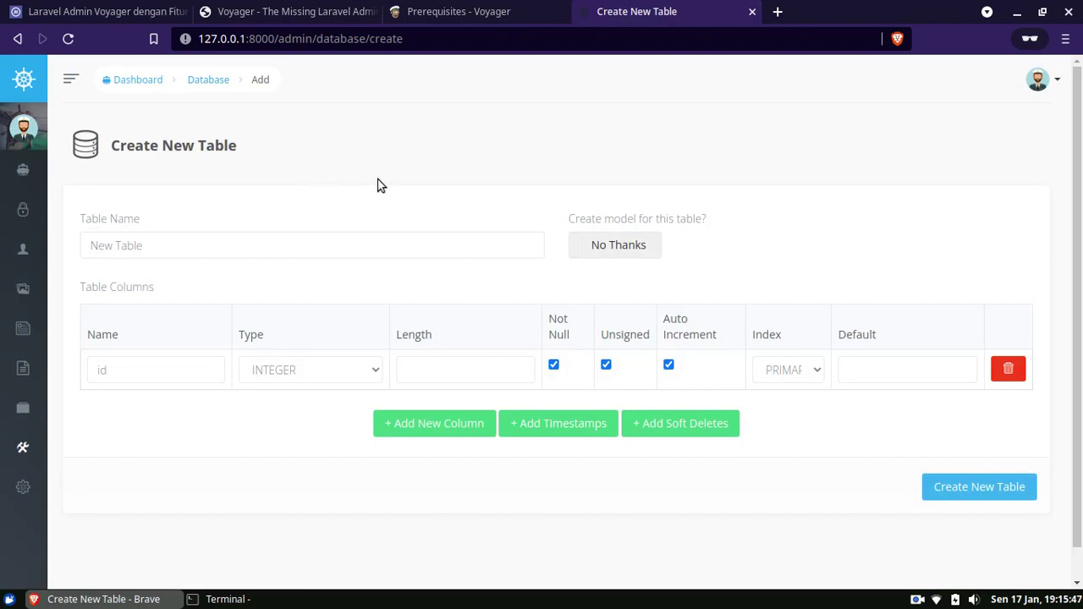
{"action": "scroll", "coordinate": [387, 249], "scroll_direction": "down", "scroll_amount": 1}
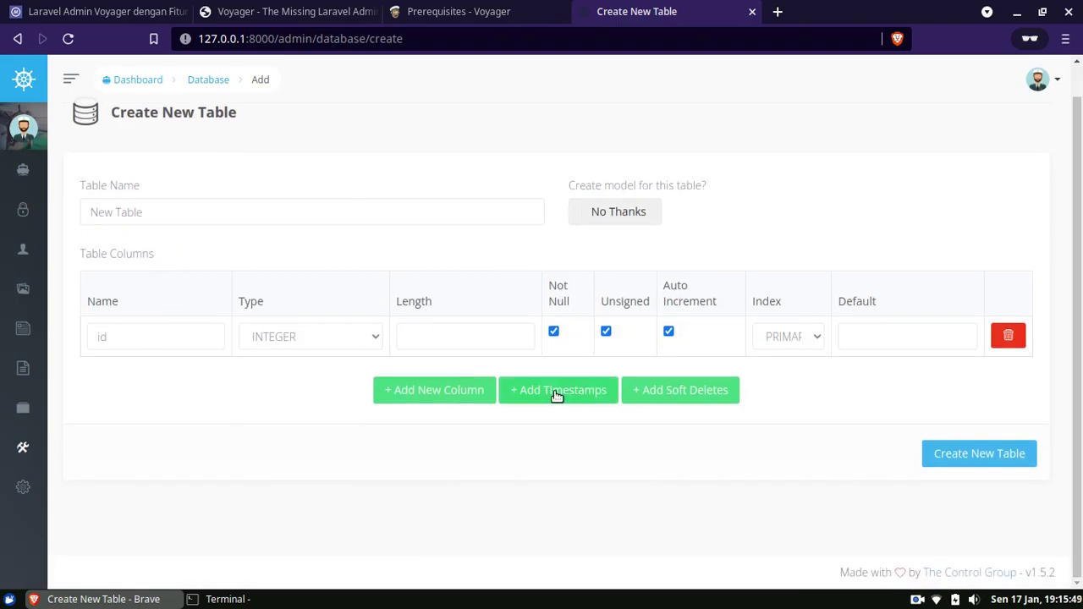
{"action": "left_click", "coordinate": [427, 213]}
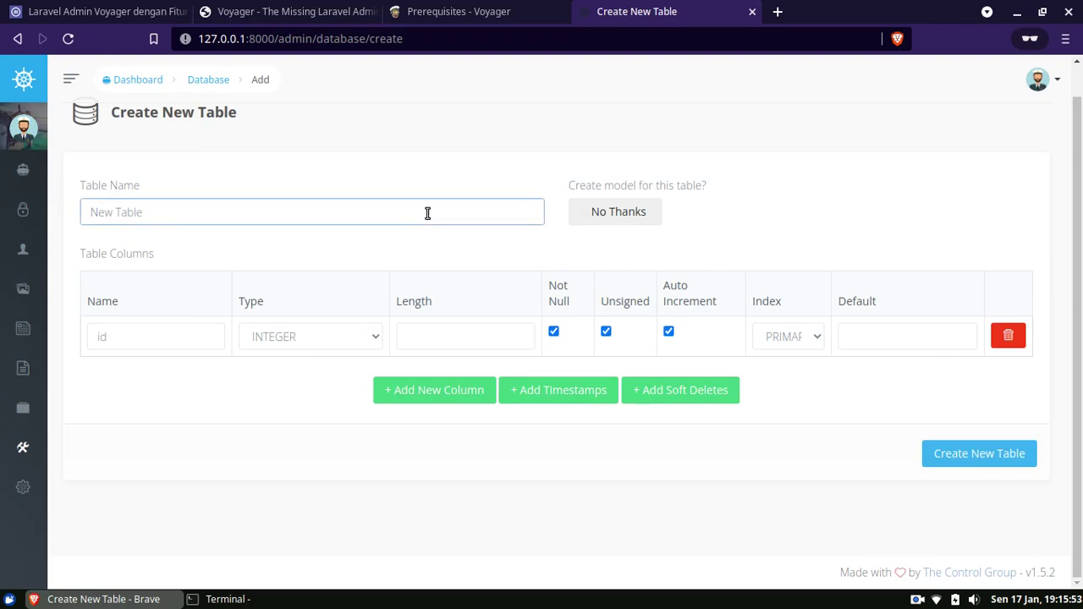
{"action": "mouse_move", "coordinate": [25, 449]}
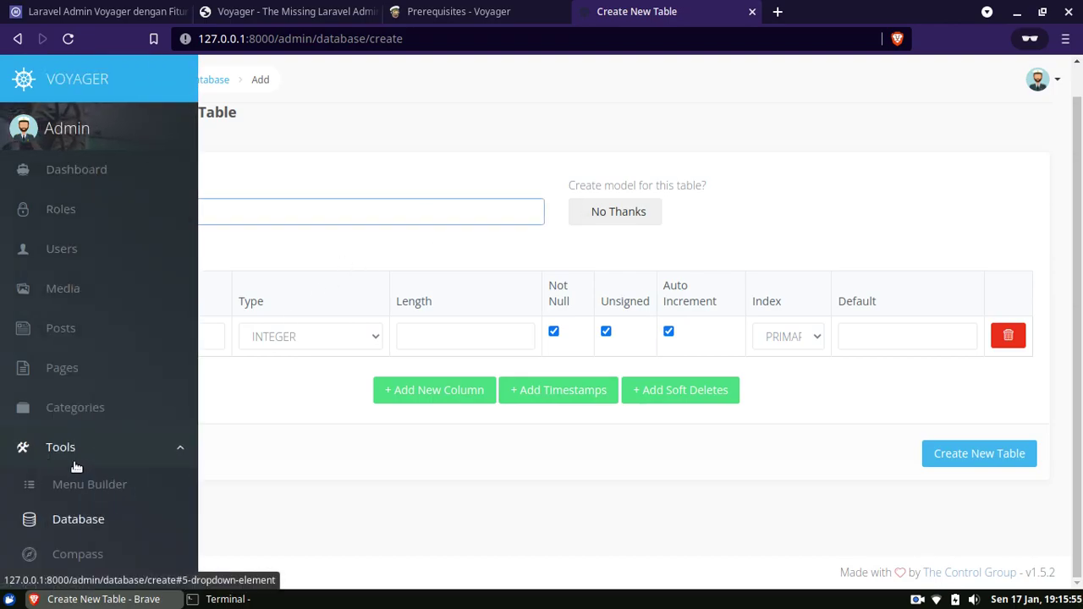
{"action": "scroll", "coordinate": [90, 464], "scroll_direction": "down", "scroll_amount": 1}
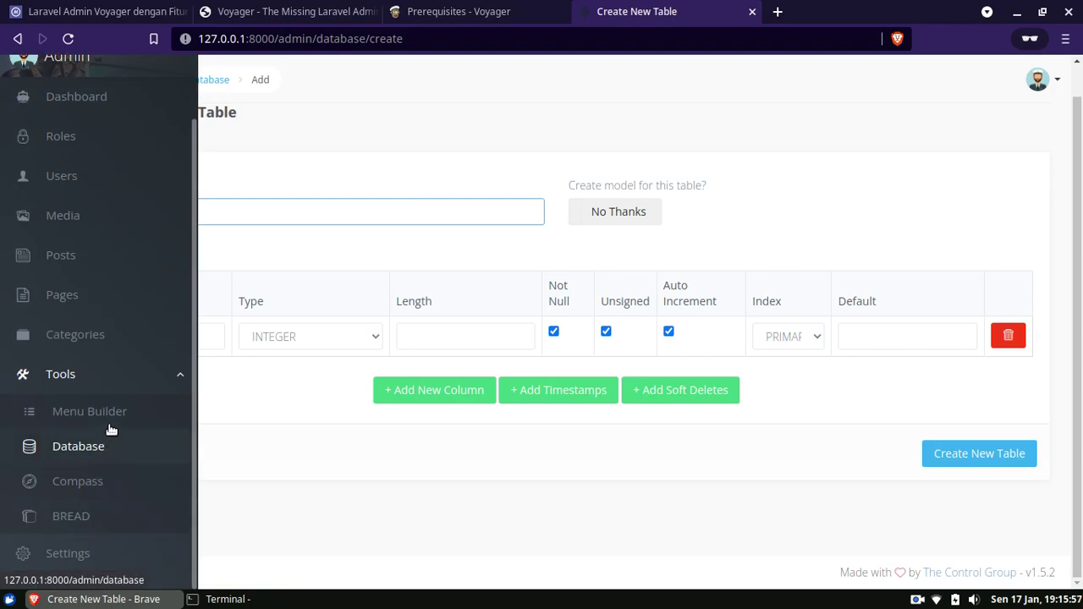
Open Tools > BREAD and browse the entries of the categories table.
{"action": "left_click", "coordinate": [71, 516]}
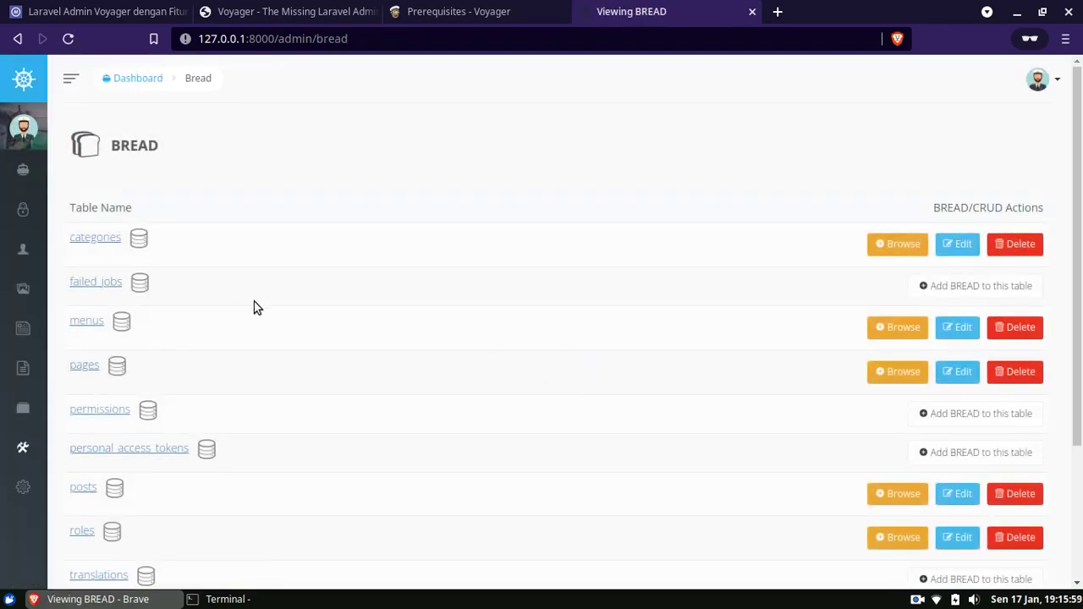
{"action": "left_click_drag", "start_coordinate": [1078, 212], "coordinate": [1027, 203]}
{"action": "left_click", "coordinate": [902, 244]}
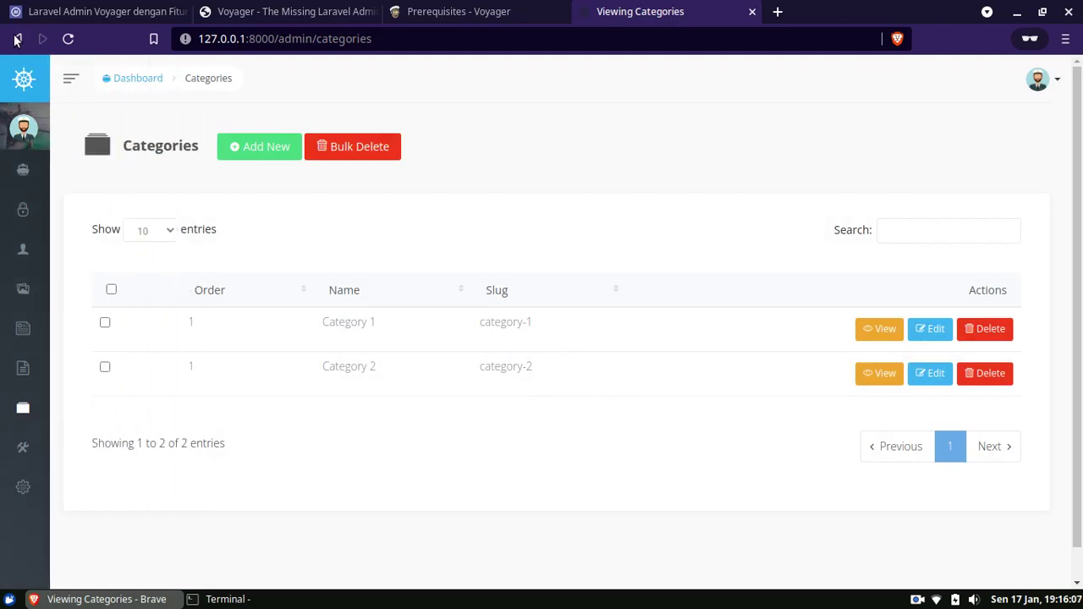
{"action": "left_click", "coordinate": [17, 38]}
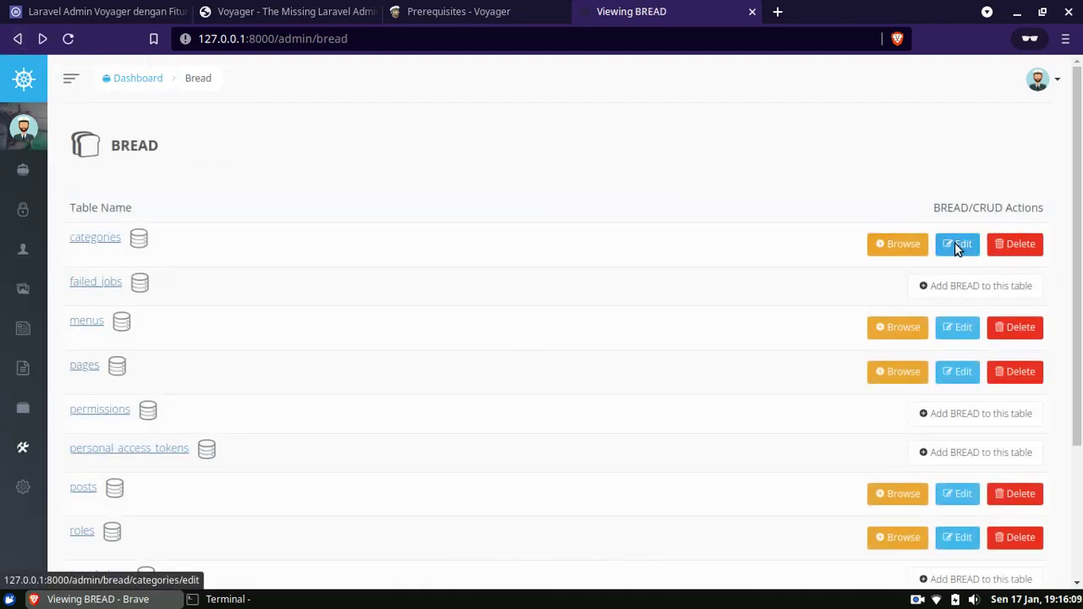
Review the categories Edit BREAD fields, then return to the dashboard and the Features tab.
{"action": "left_click", "coordinate": [957, 244]}
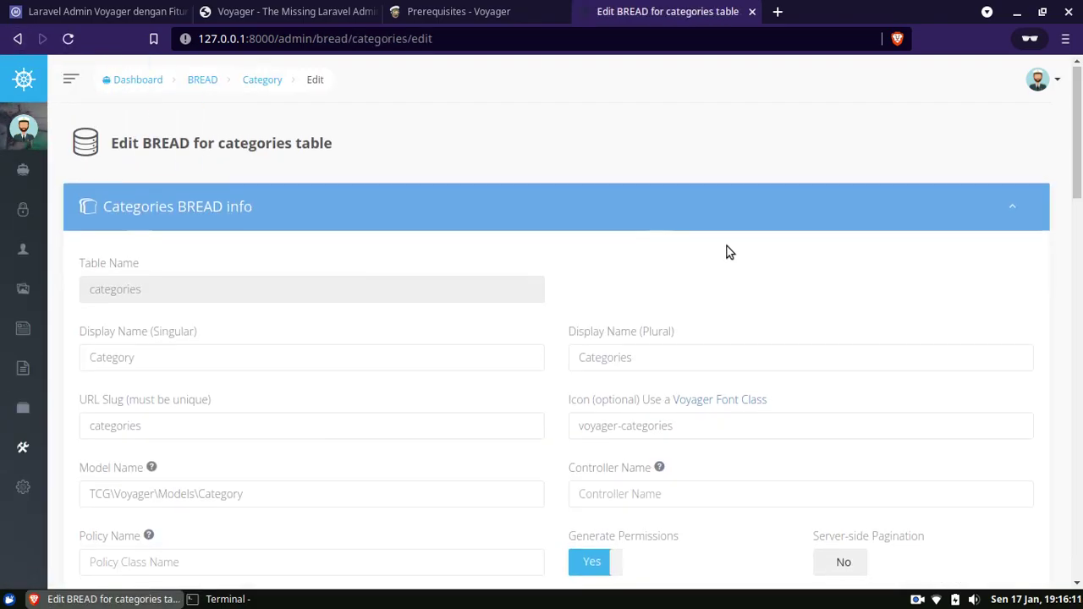
{"action": "scroll", "coordinate": [723, 252], "scroll_direction": "down", "scroll_amount": 3}
{"action": "left_click_drag", "start_coordinate": [1081, 161], "coordinate": [1081, 342]}
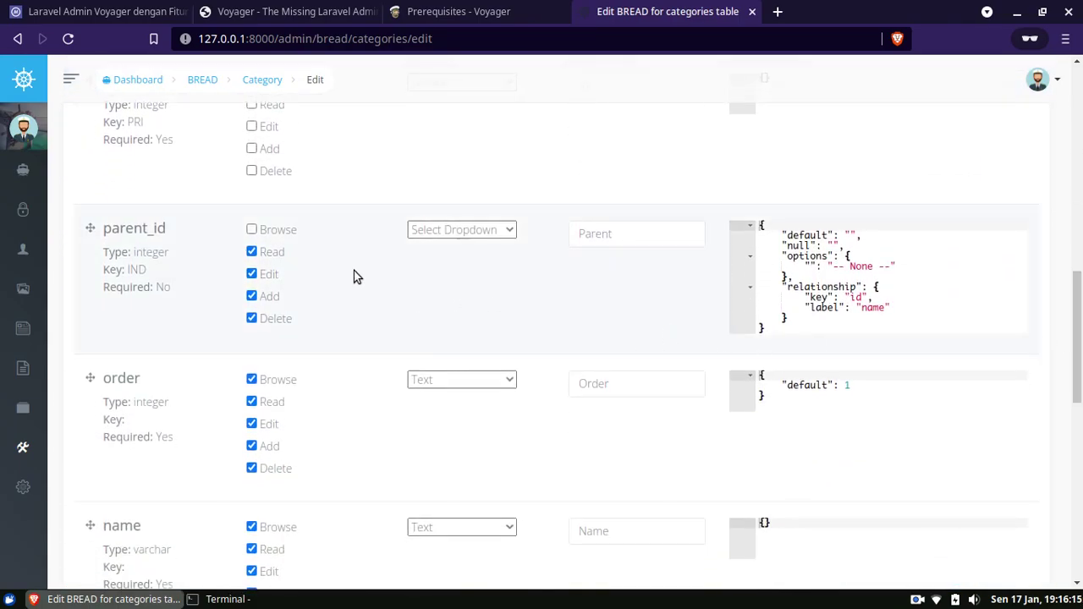
{"action": "scroll", "coordinate": [640, 320], "scroll_direction": "down", "scroll_amount": 10}
{"action": "scroll", "coordinate": [641, 320], "scroll_direction": "up", "scroll_amount": 15}
{"action": "mouse_move", "coordinate": [23, 169]}
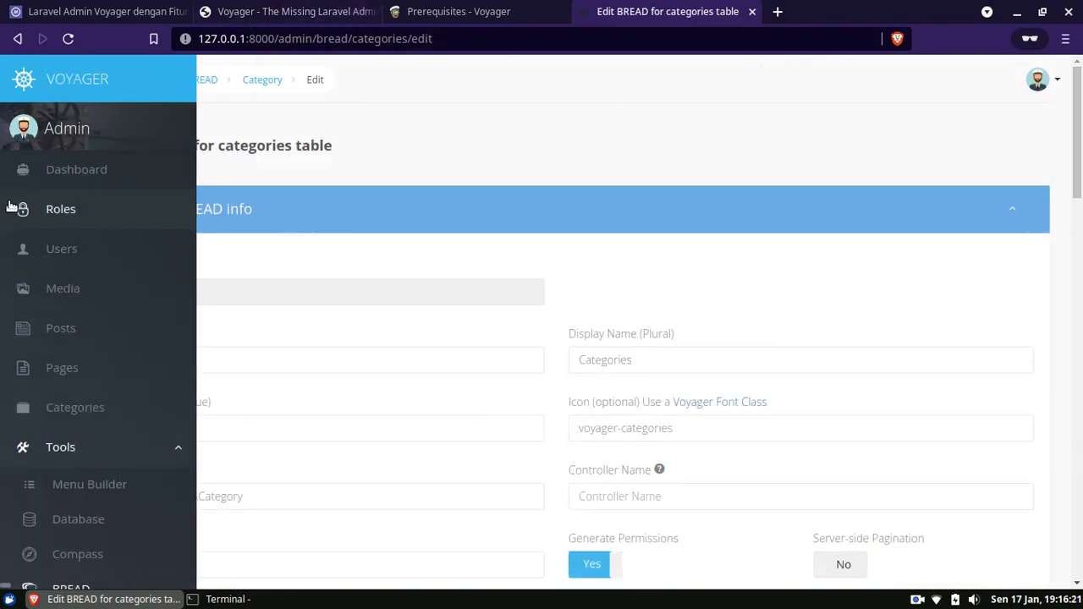
{"action": "left_click", "coordinate": [59, 171]}
{"action": "left_click", "coordinate": [306, 12]}
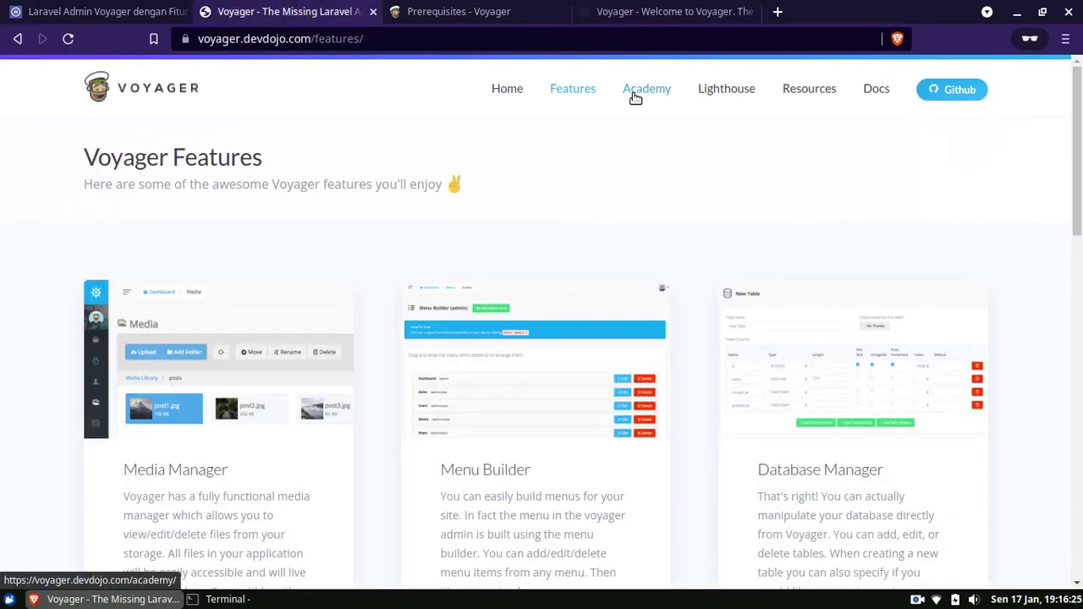
Read the validation rules on the docs' BREAD Introduction page, then return to the Features tab.
{"action": "left_click", "coordinate": [876, 89]}
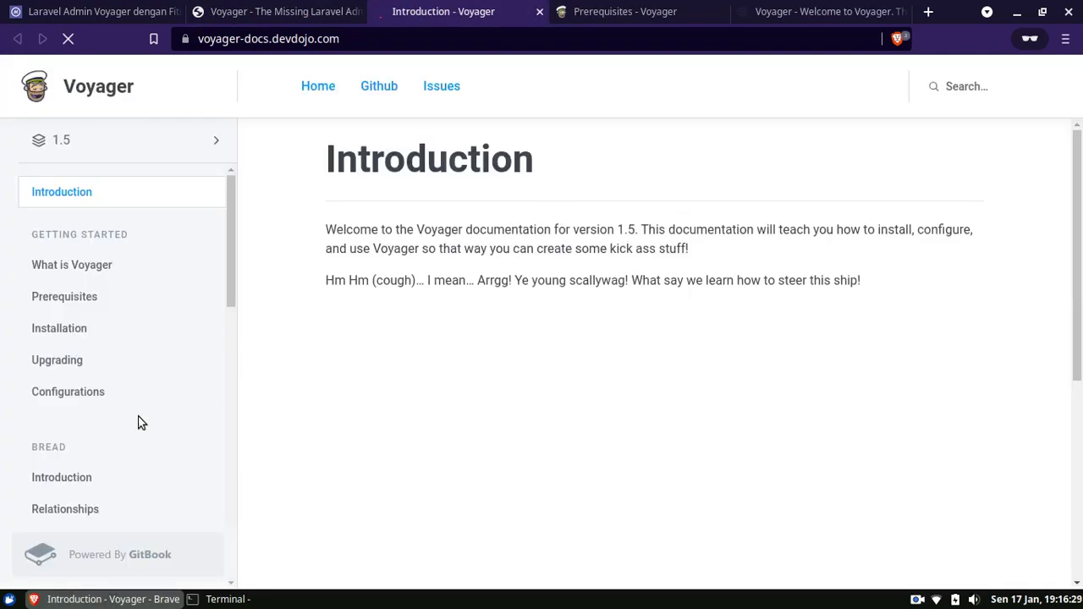
{"action": "scroll", "coordinate": [127, 292], "scroll_direction": "down", "scroll_amount": 1}
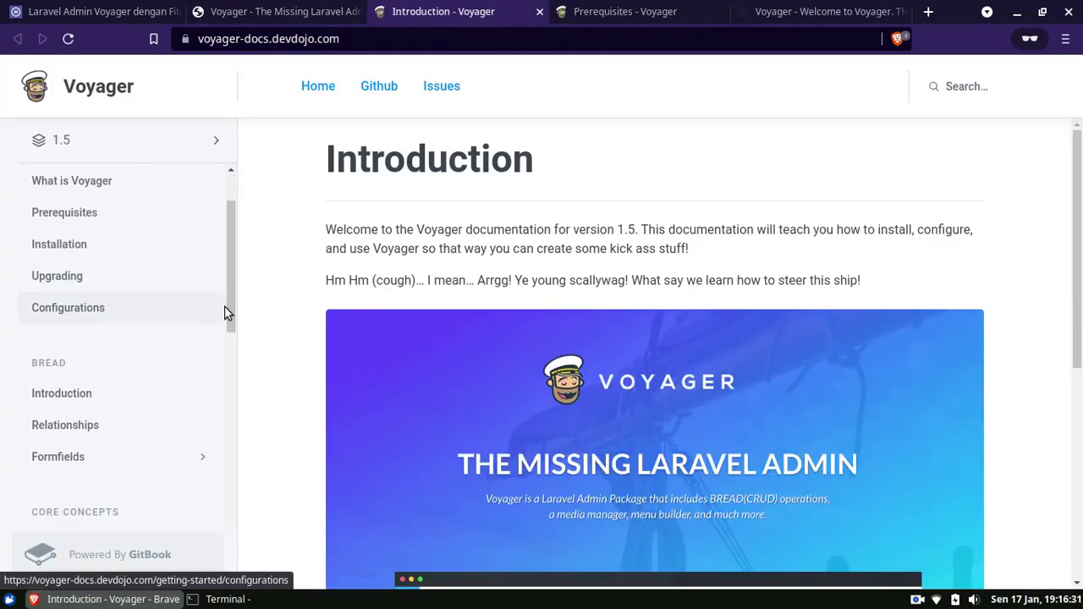
{"action": "left_click", "coordinate": [84, 403]}
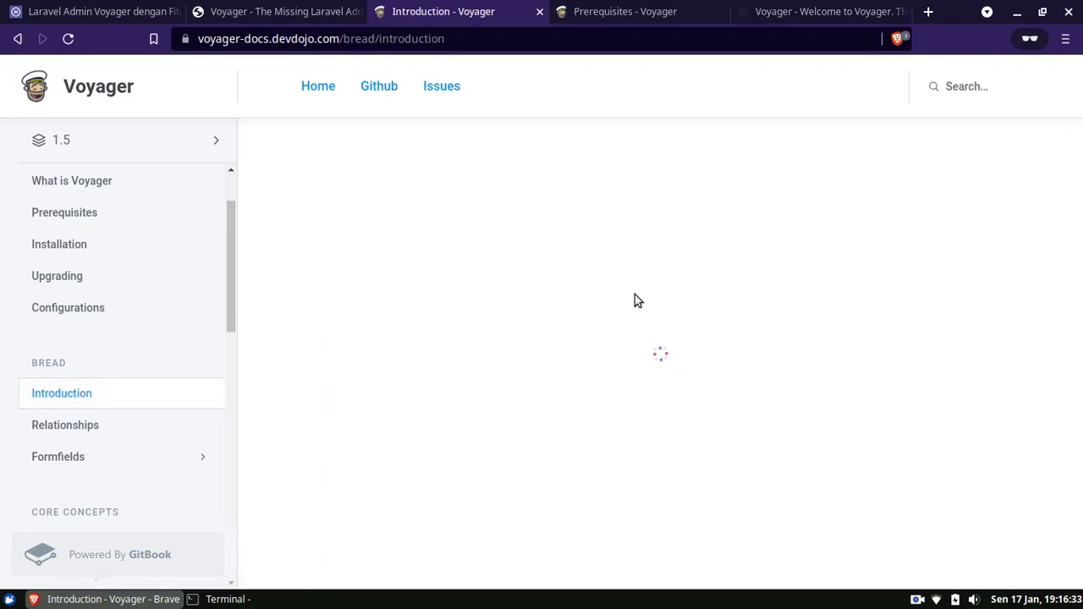
{"action": "left_click_drag", "start_coordinate": [1076, 161], "coordinate": [1078, 315]}
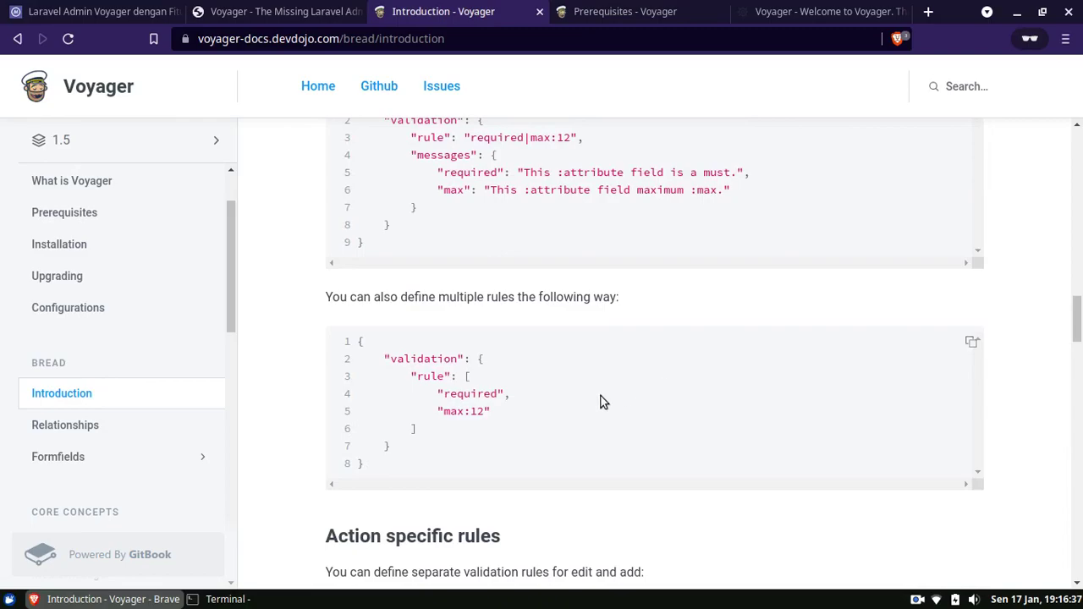
{"action": "scroll", "coordinate": [478, 374], "scroll_direction": "up", "scroll_amount": 5}
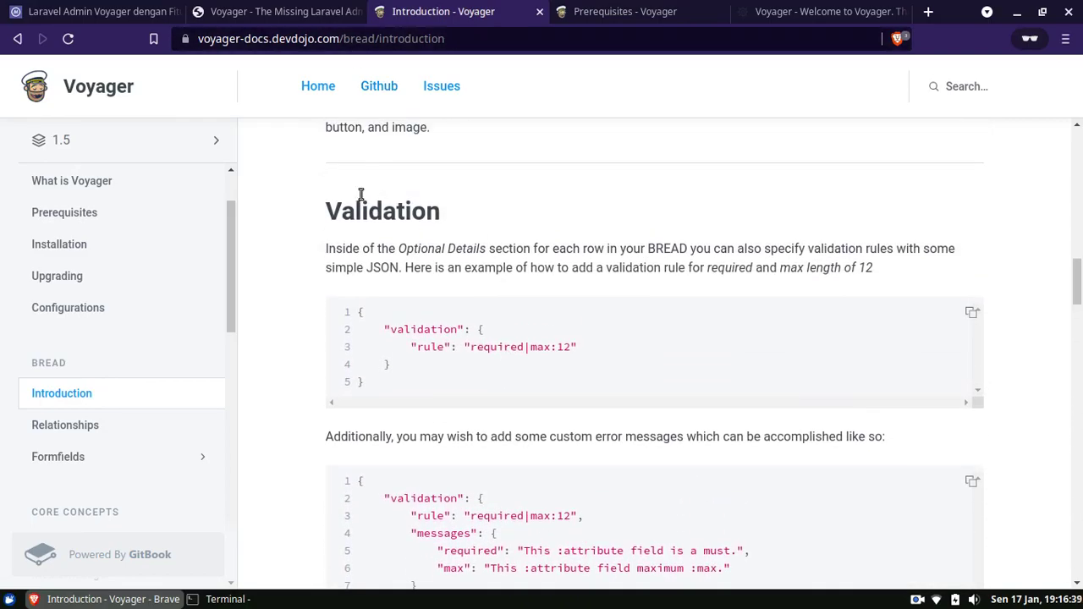
{"action": "left_click", "coordinate": [295, 10]}
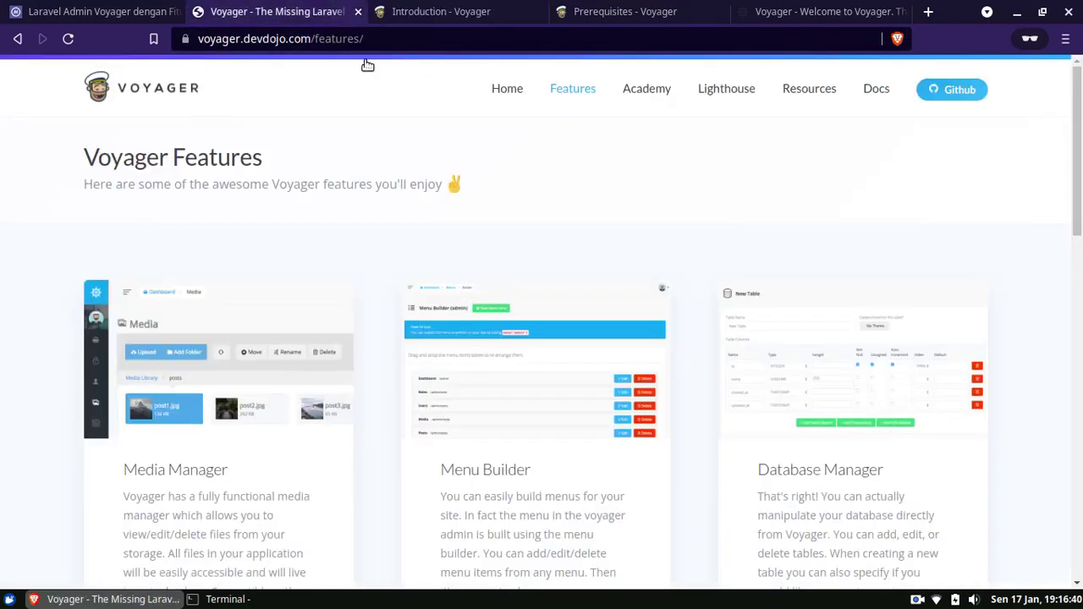
Open Voyager Academy and scroll through its Introduction video tutorial list.
{"action": "left_click", "coordinate": [630, 90]}
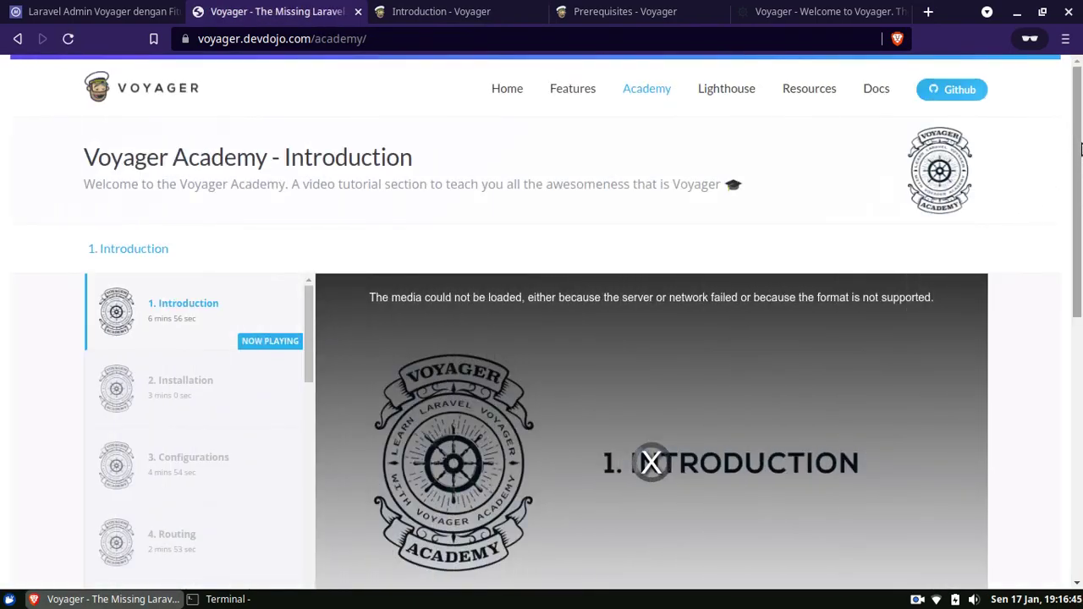
{"action": "scroll", "coordinate": [1081, 192], "scroll_direction": "down", "scroll_amount": 1}
{"action": "scroll", "coordinate": [1081, 192], "scroll_direction": "down", "scroll_amount": 2}
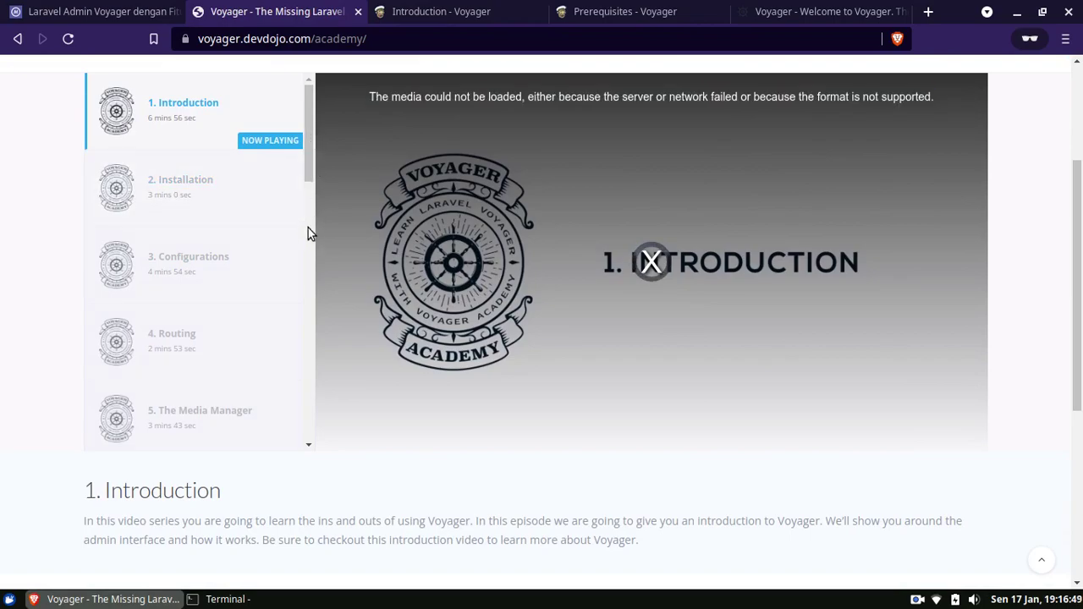
{"action": "left_click_drag", "start_coordinate": [1080, 254], "coordinate": [1081, 131]}
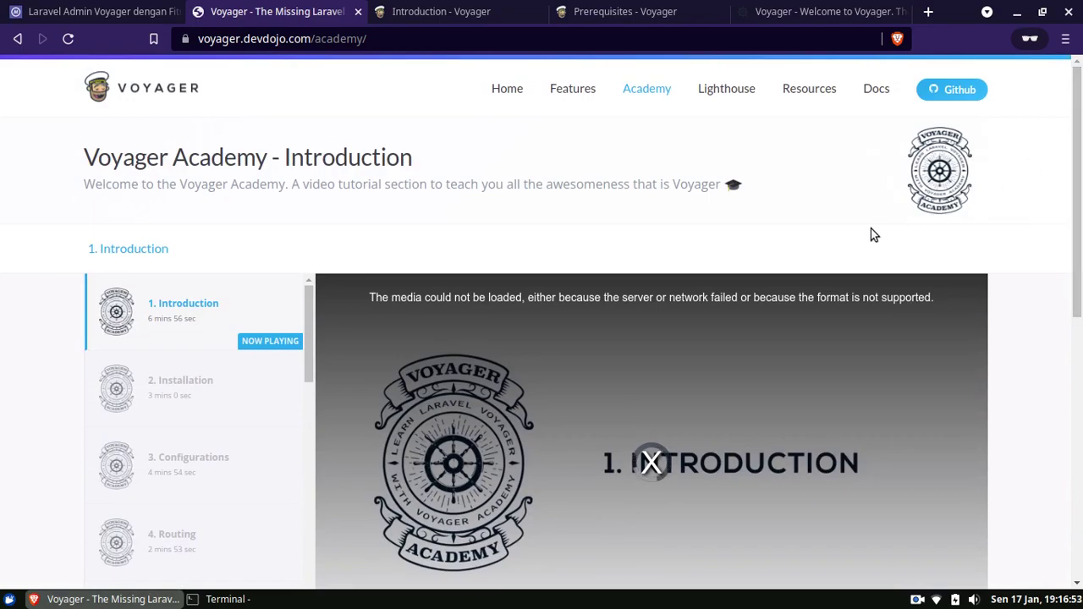
Return to the Laravel Voyager tutorial article and scroll through its Install Voyager commands.
{"action": "left_click", "coordinate": [121, 11]}
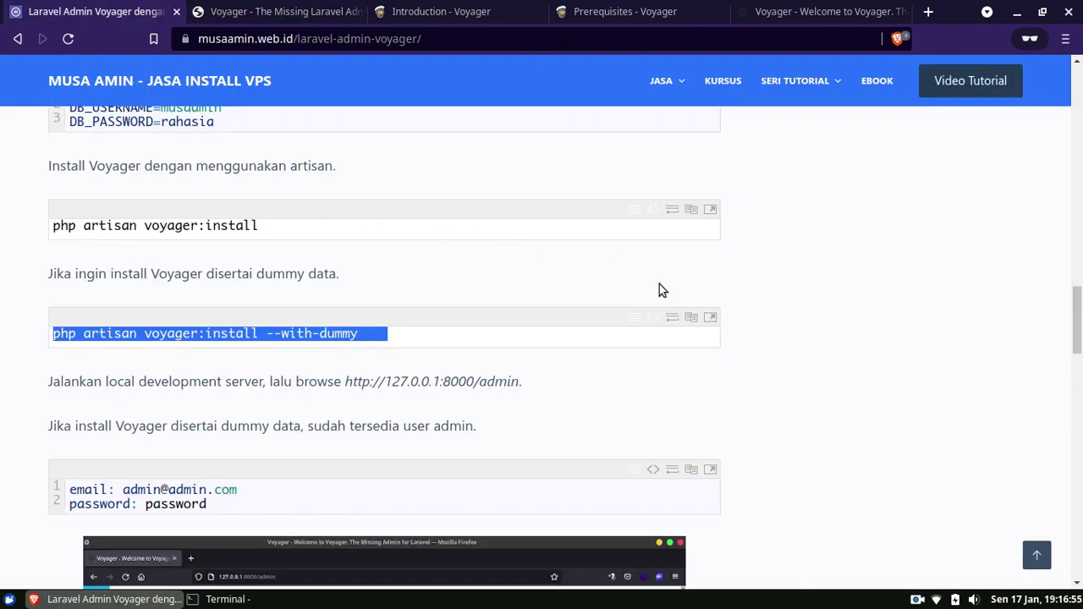
{"action": "left_click", "coordinate": [821, 359]}
{"action": "left_click", "coordinate": [1080, 272]}
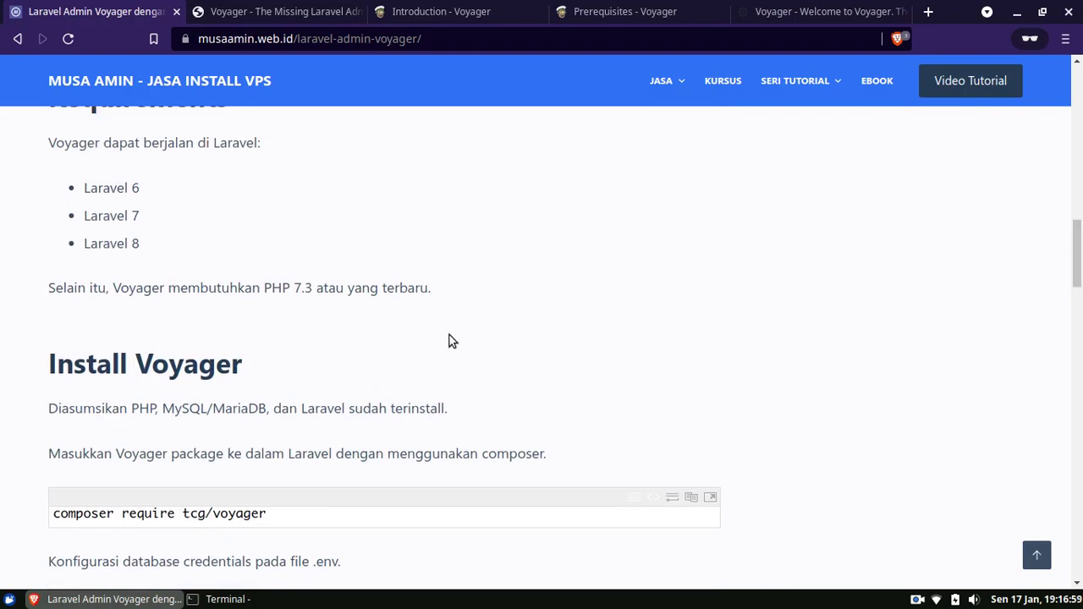
{"action": "scroll", "coordinate": [460, 288], "scroll_direction": "down", "scroll_amount": 2}
{"action": "scroll", "coordinate": [258, 300], "scroll_direction": "down", "scroll_amount": 1}
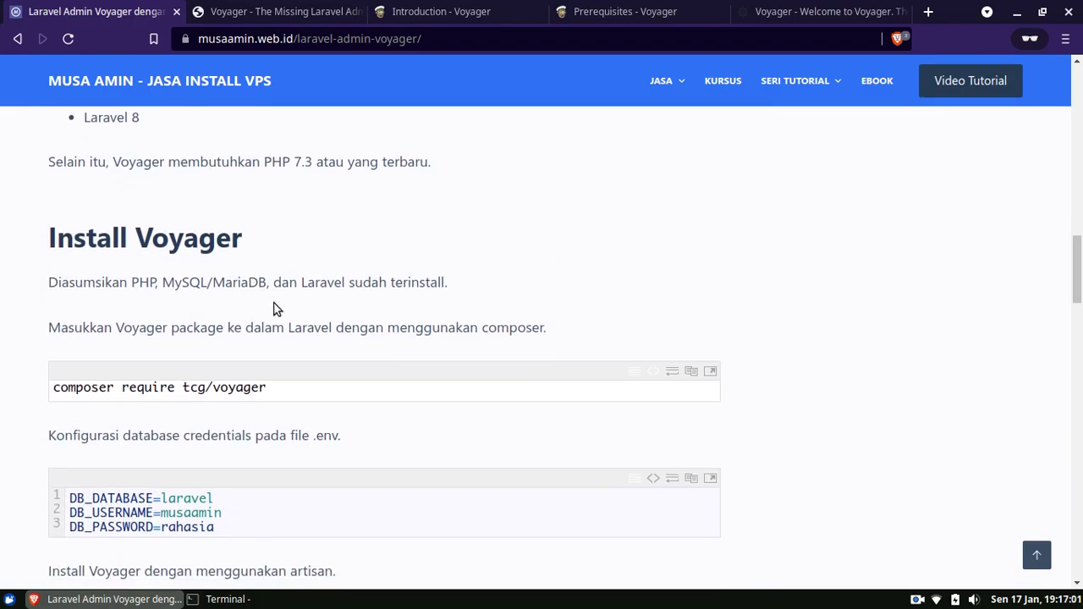
{"action": "scroll", "coordinate": [364, 263], "scroll_direction": "down", "scroll_amount": 1}
{"action": "scroll", "coordinate": [403, 252], "scroll_direction": "down", "scroll_amount": 2}
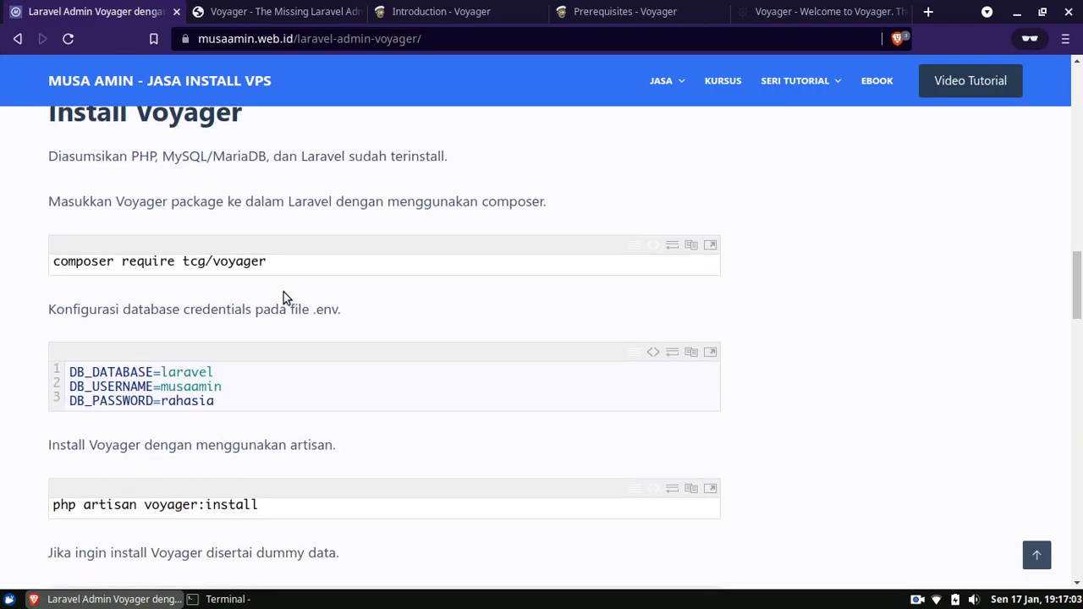
Continue down the article to the Belajar Voyager learning links.
{"action": "scroll", "coordinate": [138, 267], "scroll_direction": "down", "scroll_amount": 1}
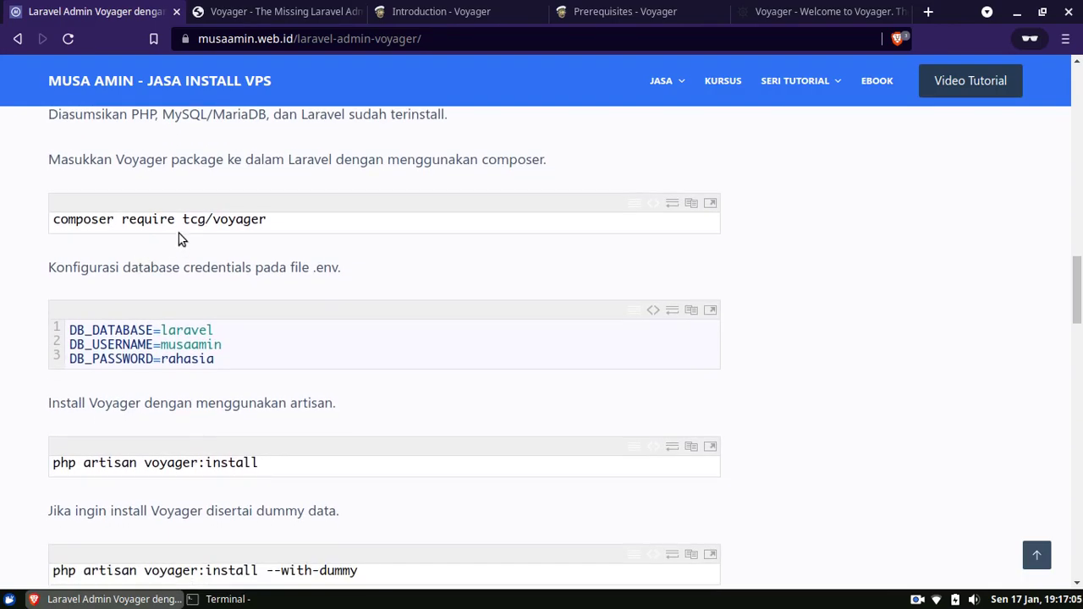
{"action": "scroll", "coordinate": [232, 240], "scroll_direction": "down", "scroll_amount": 5}
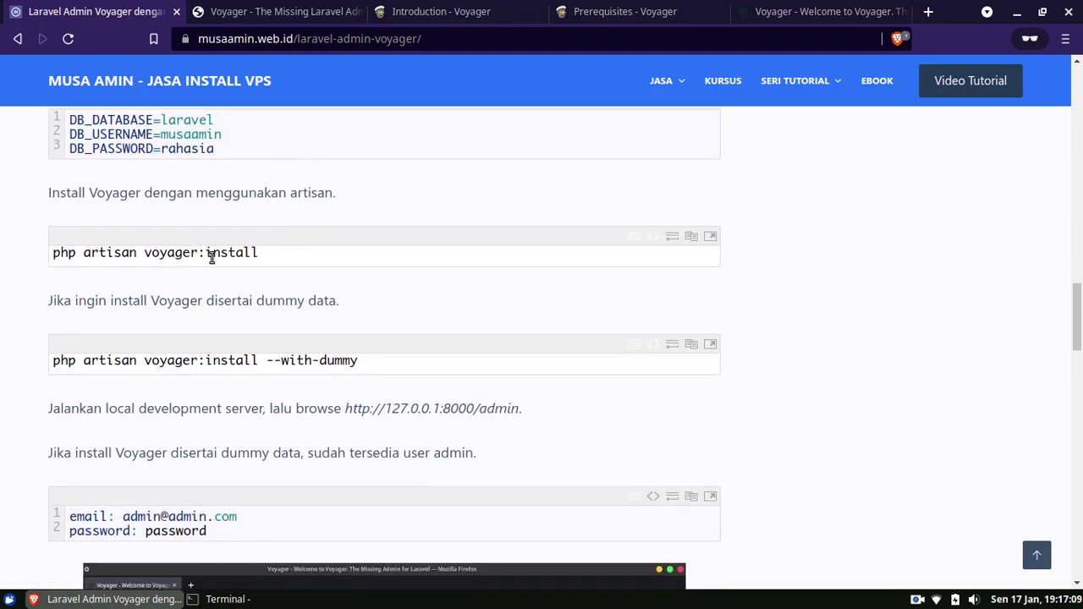
{"action": "scroll", "coordinate": [273, 258], "scroll_direction": "down", "scroll_amount": 3}
{"action": "scroll", "coordinate": [424, 195], "scroll_direction": "down", "scroll_amount": 15}
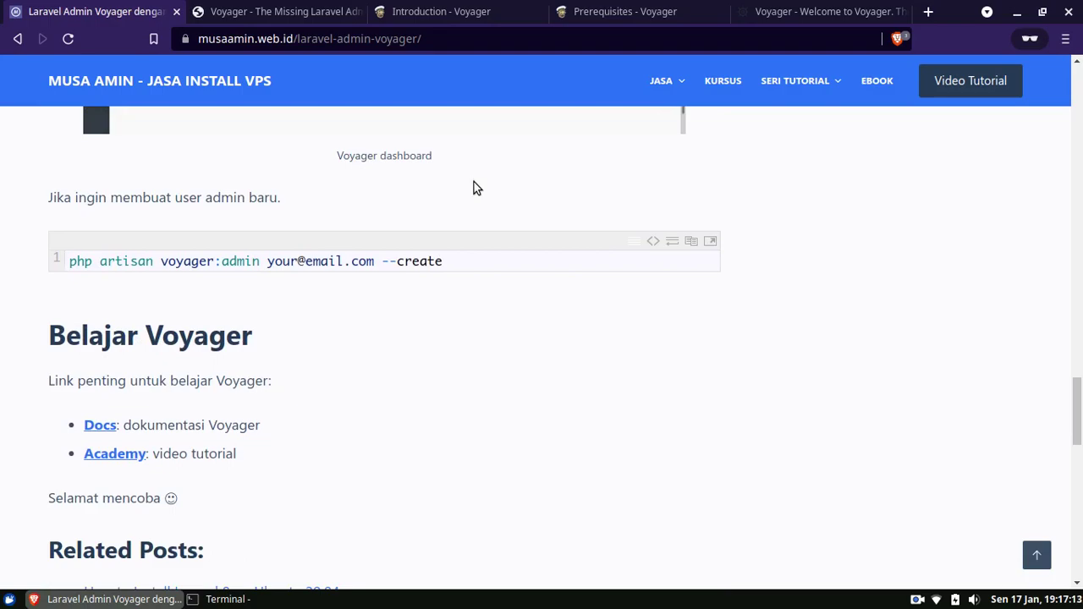
{"action": "scroll", "coordinate": [473, 184], "scroll_direction": "down", "scroll_amount": 2}
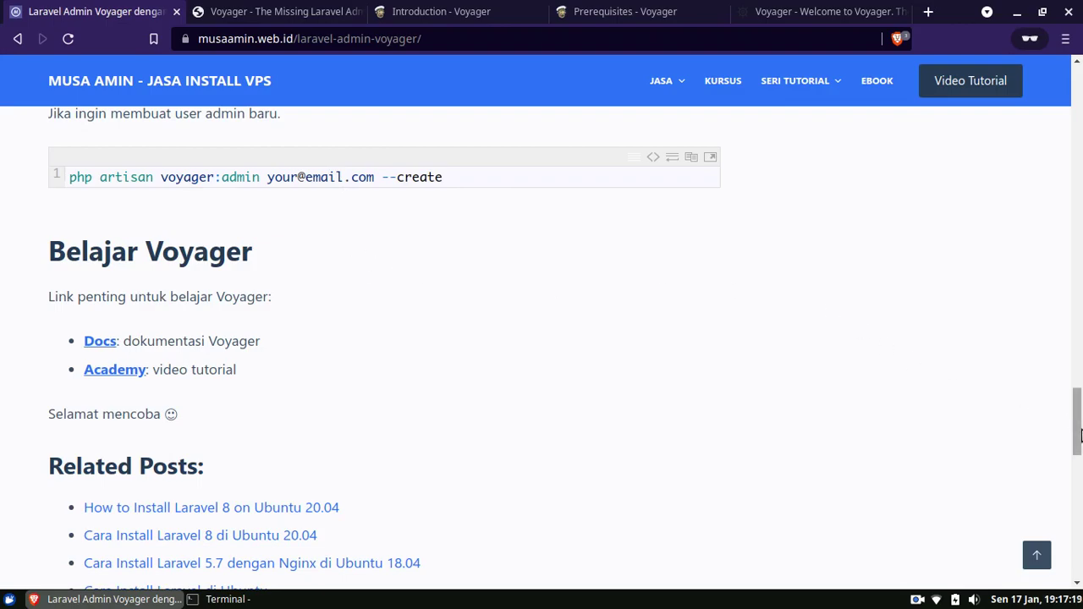
{"action": "left_click_drag", "start_coordinate": [1077, 421], "coordinate": [1078, 114]}
{"action": "scroll", "coordinate": [907, 184], "scroll_direction": "down", "scroll_amount": 3}
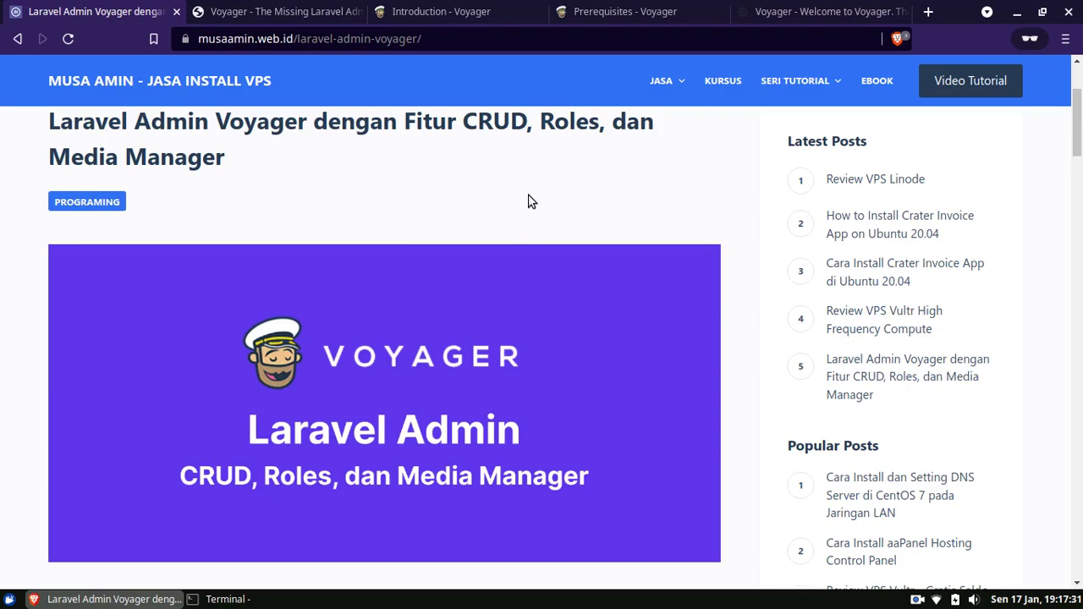
{"action": "scroll", "coordinate": [533, 201], "scroll_direction": "up", "scroll_amount": 2}
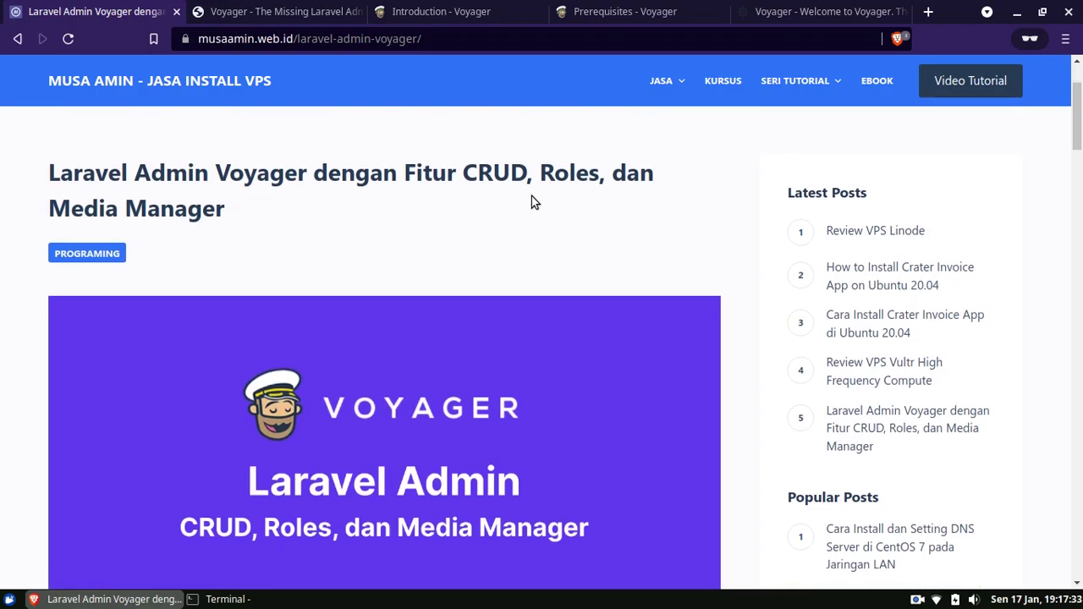
{"action": "scroll", "coordinate": [533, 196], "scroll_direction": "down", "scroll_amount": 1}
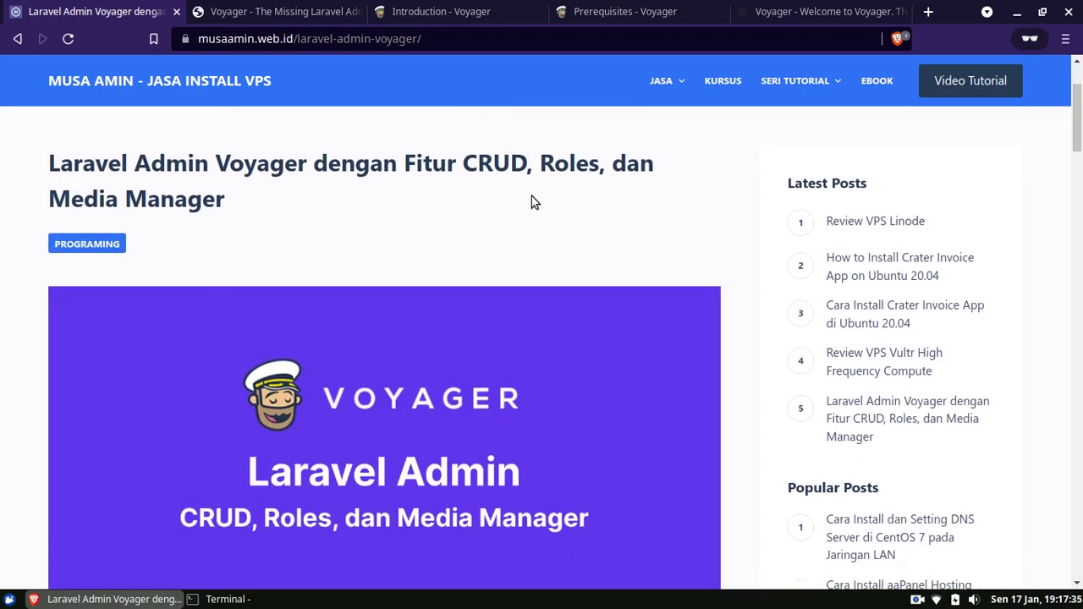